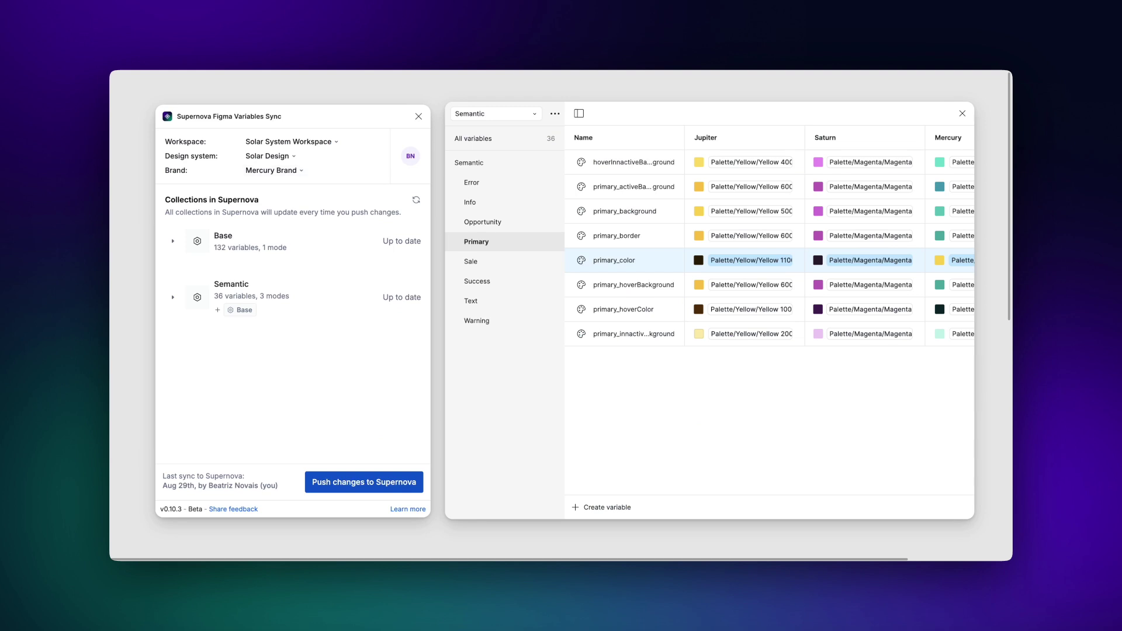
Choose Jupiter Brand as the sync brand and push the variable changes to Supernova.
left_click(273, 170)
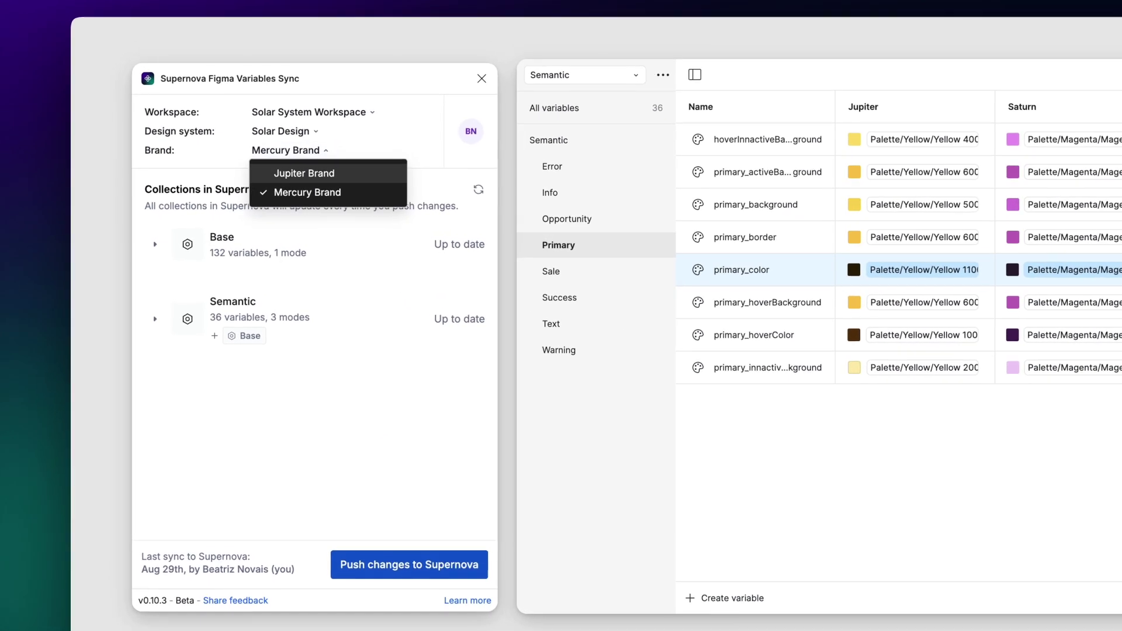
left_click(285, 185)
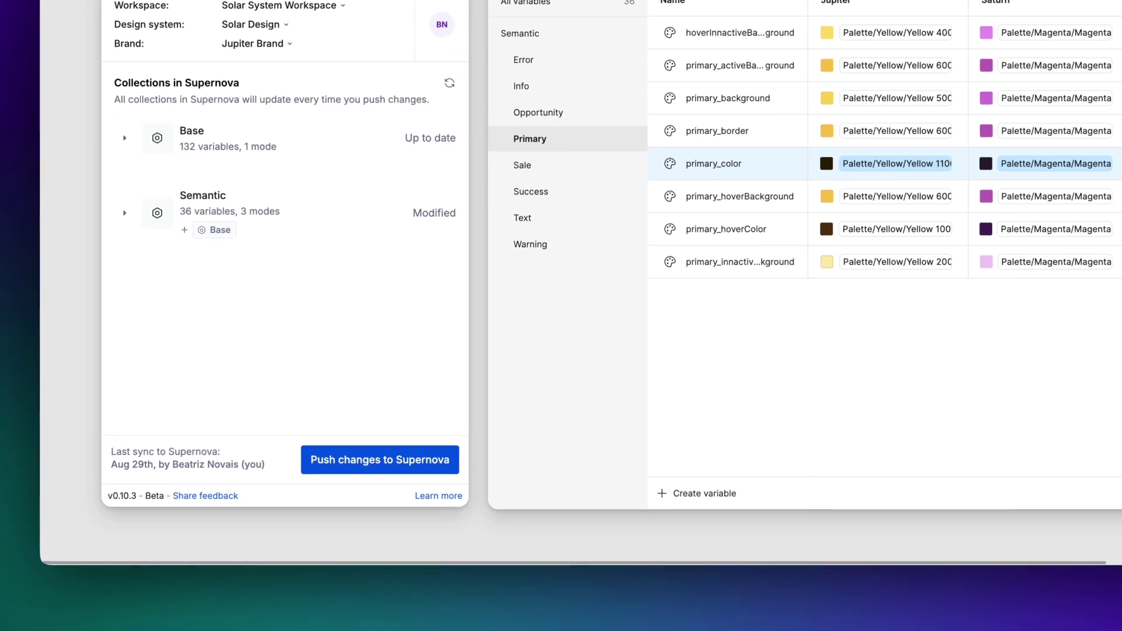
left_click(379, 460)
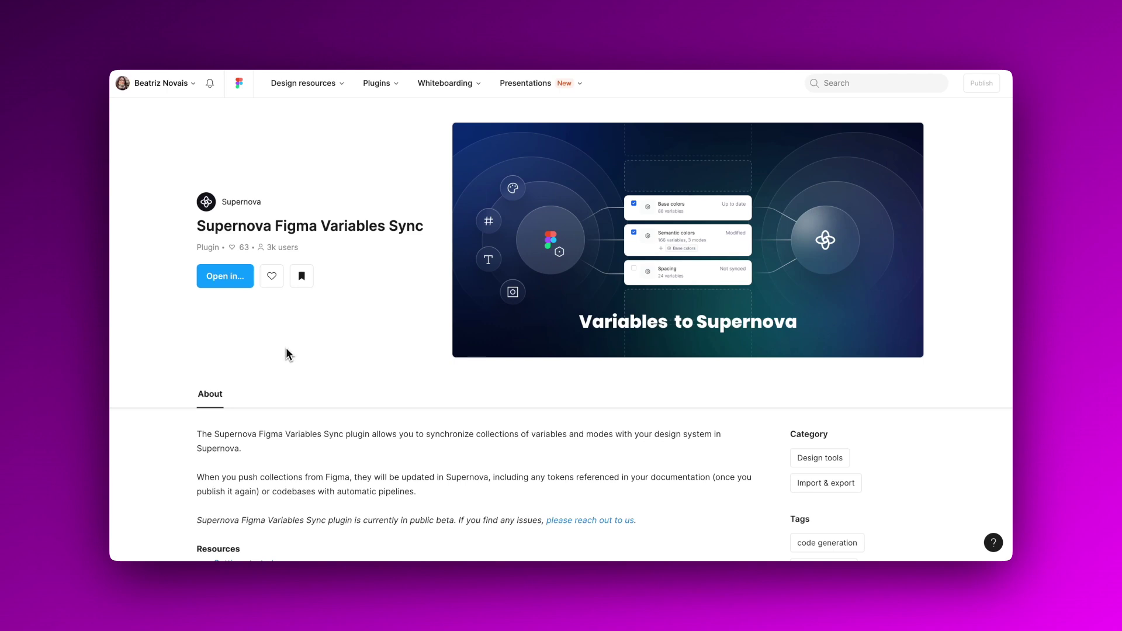
Open the plugin in the Solar System file and bring up the Plugins menu.
left_click(224, 285)
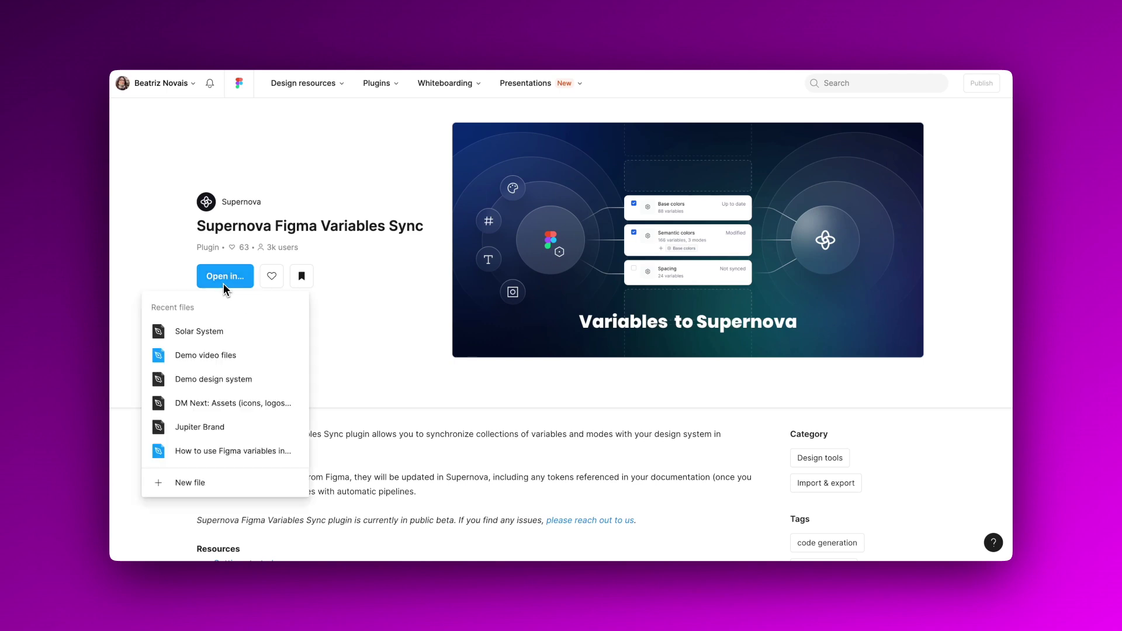
left_click(215, 336)
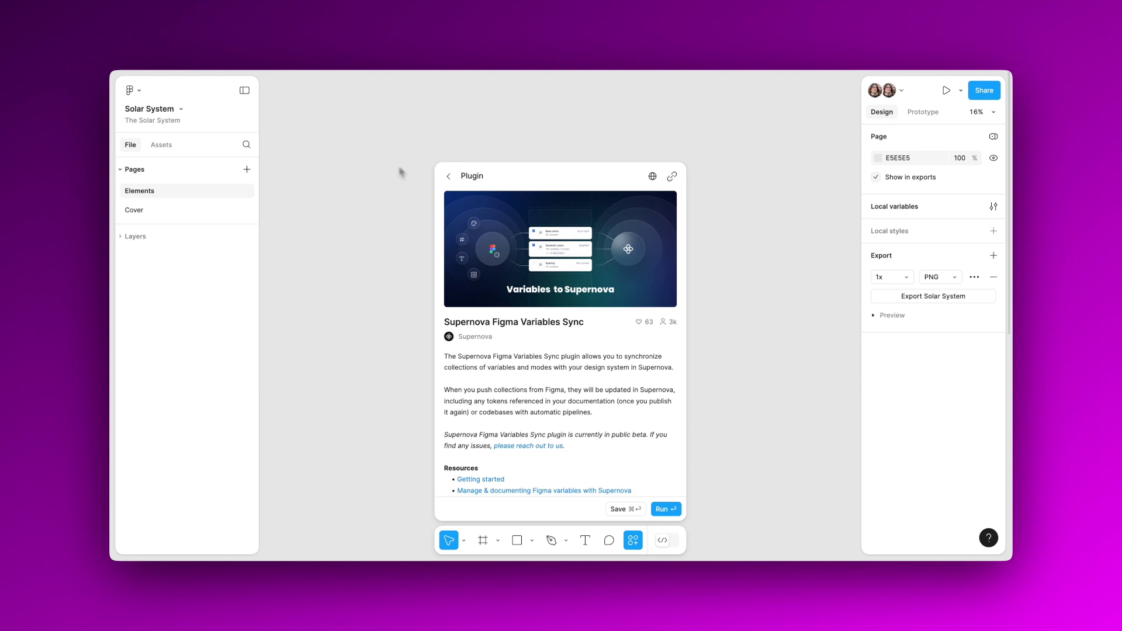
key("Escape")
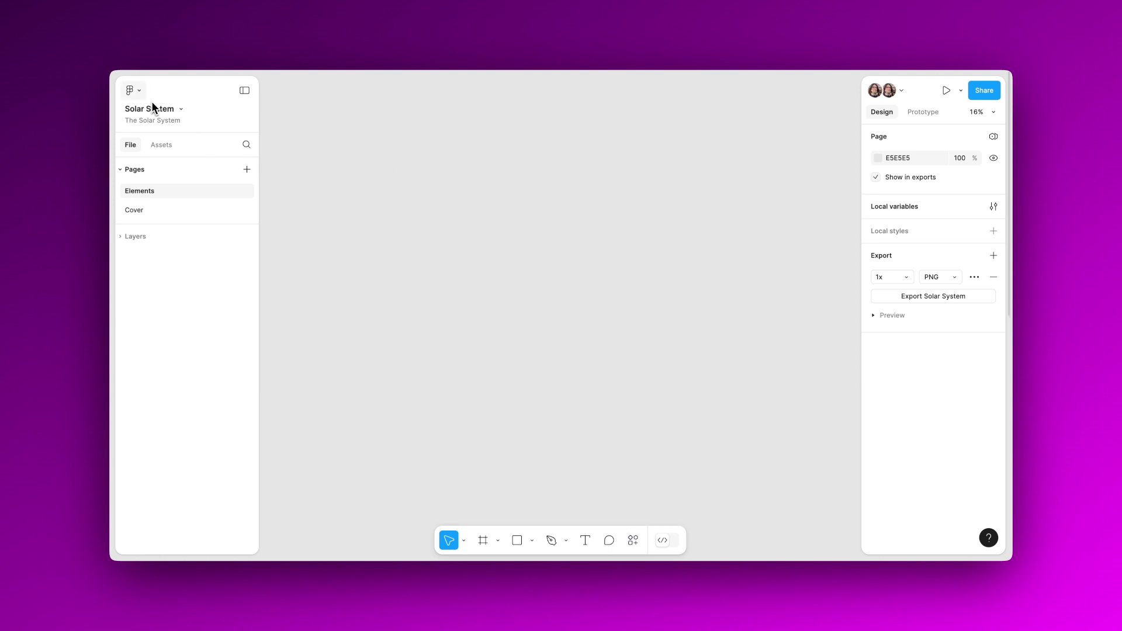
left_click(133, 91)
mouse_move(178, 273)
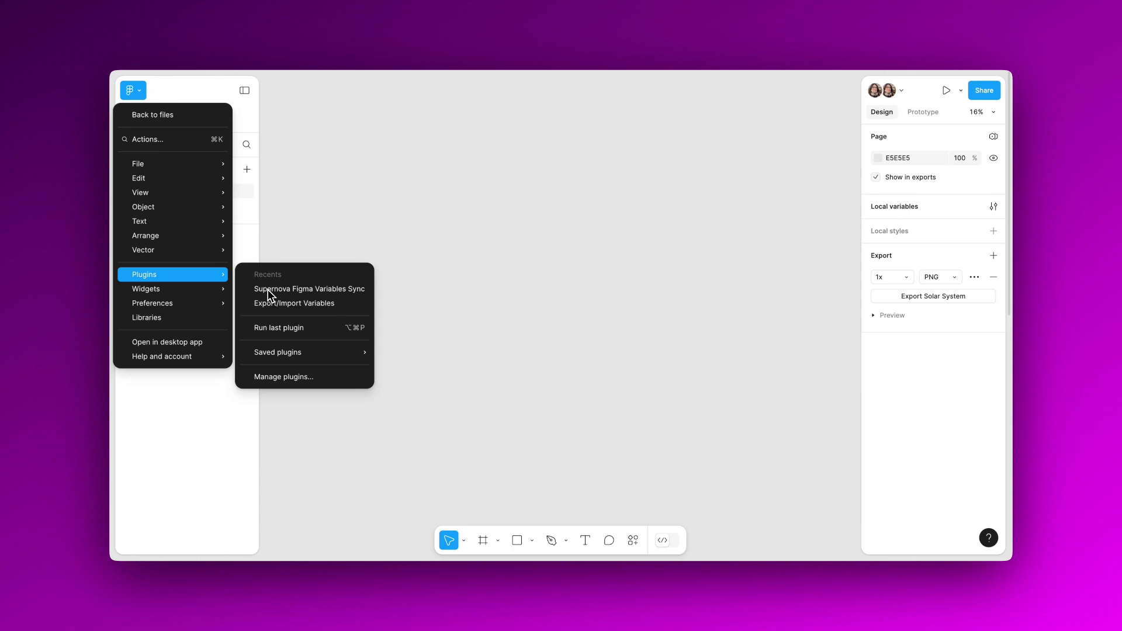
Launch Supernova Figma Variables Sync, connect the account, and target Solar System Workspace's Solar Design.
left_click(311, 291)
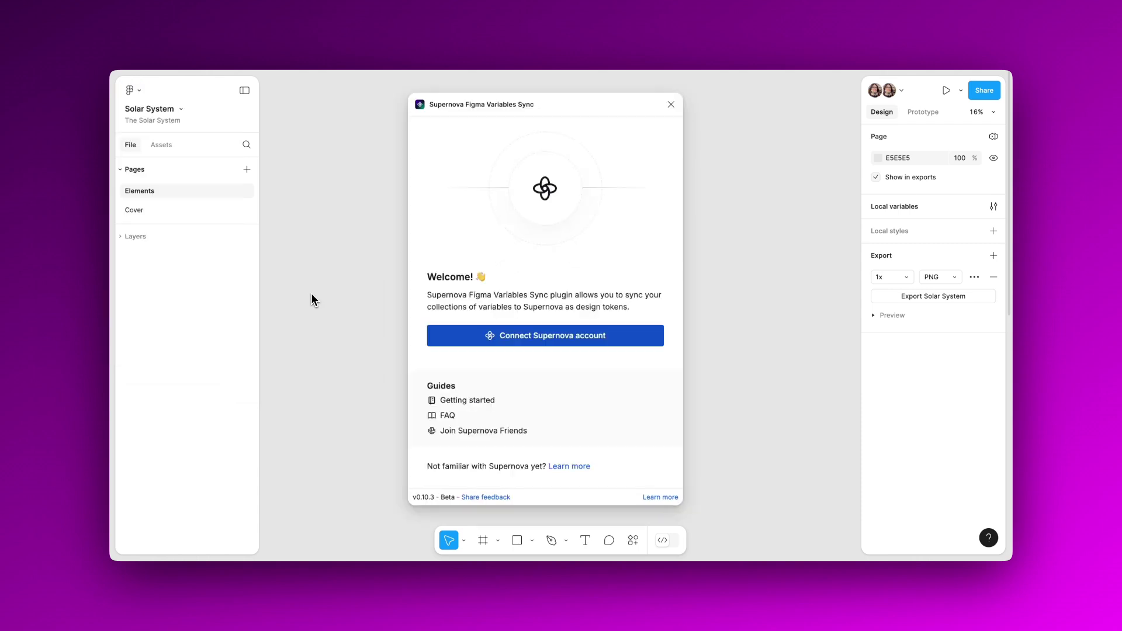
left_click(577, 337)
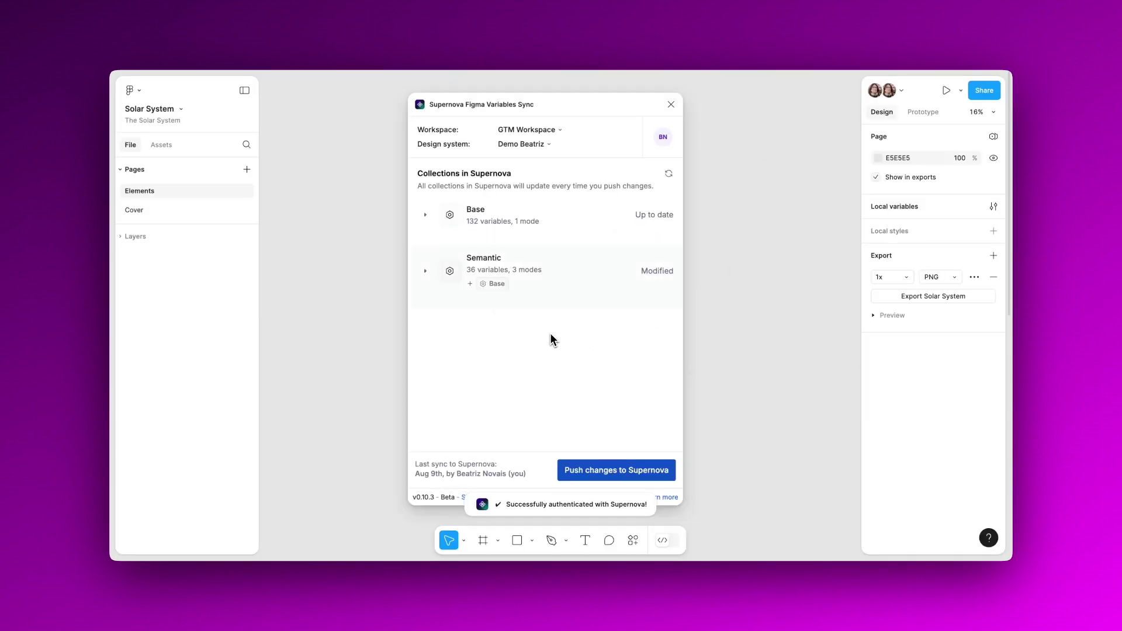
left_click(533, 131)
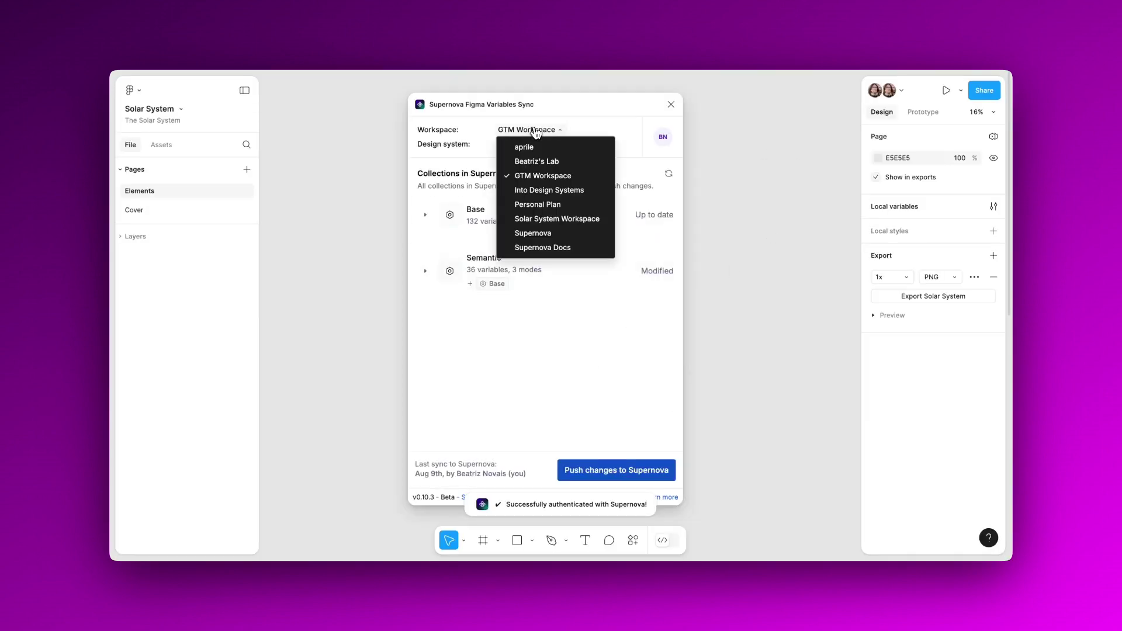
left_click(536, 219)
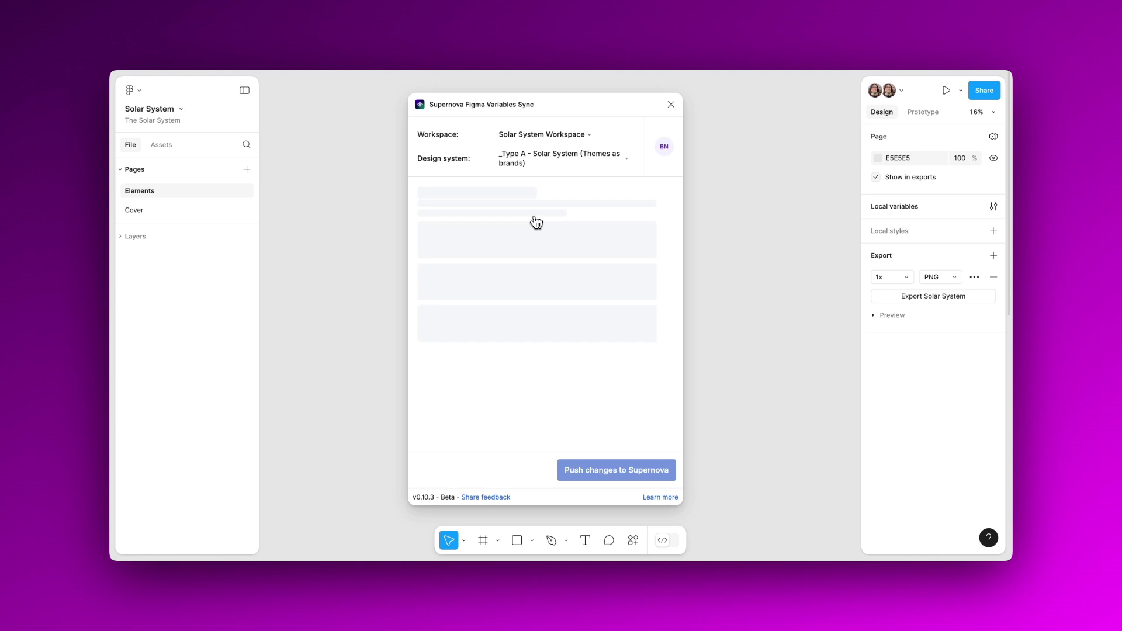
left_click(529, 158)
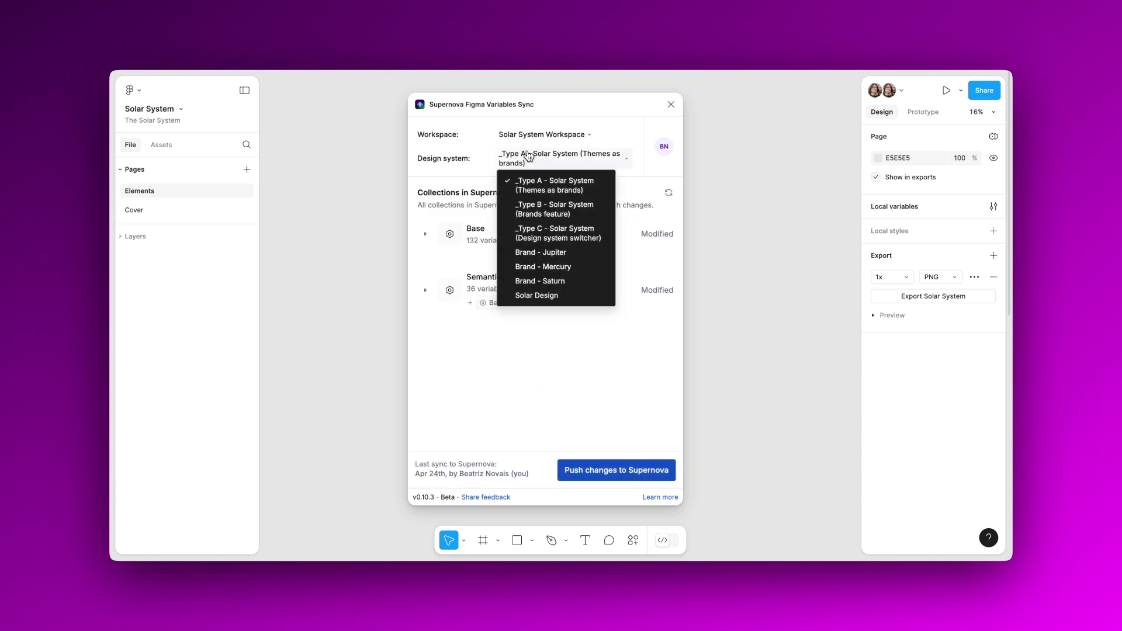
left_click(579, 296)
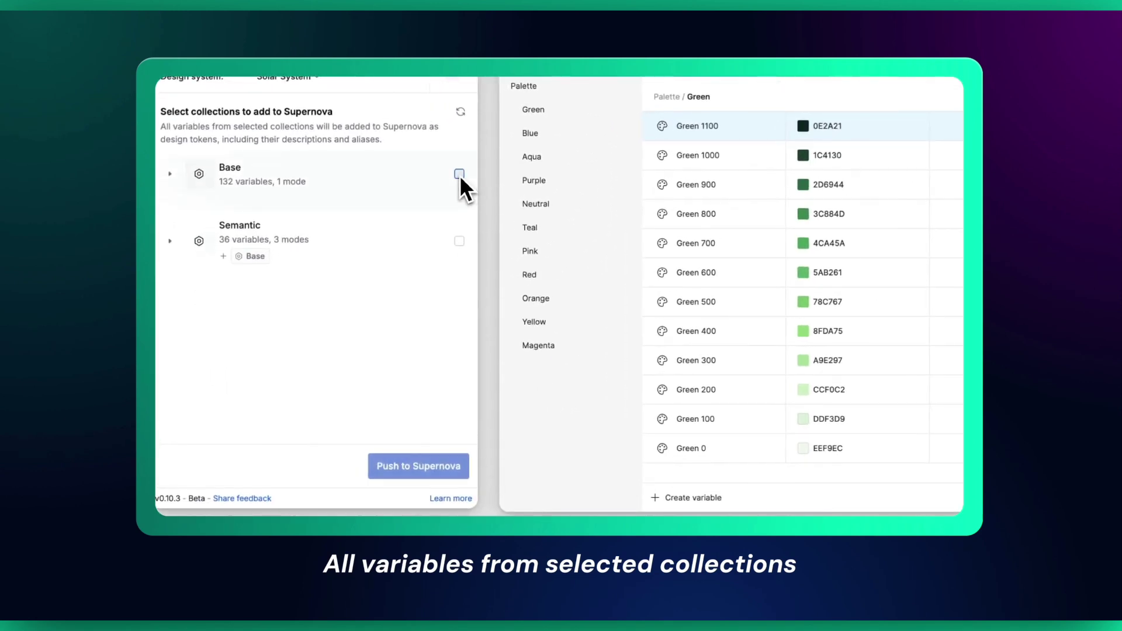
Select the Base and Semantic collections for the Supernova push.
left_click(459, 175)
left_click(509, 111)
left_click(493, 146)
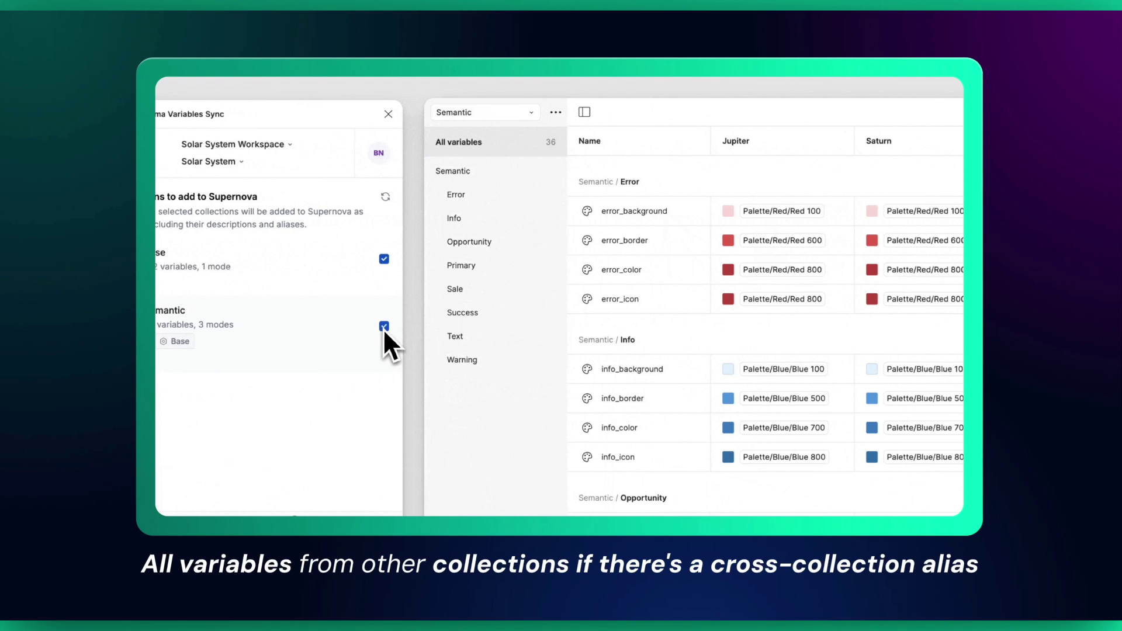
Import the Semantic collection's Jupiter, Saturn and Mercury modes as themes.
mouse_move(293, 524)
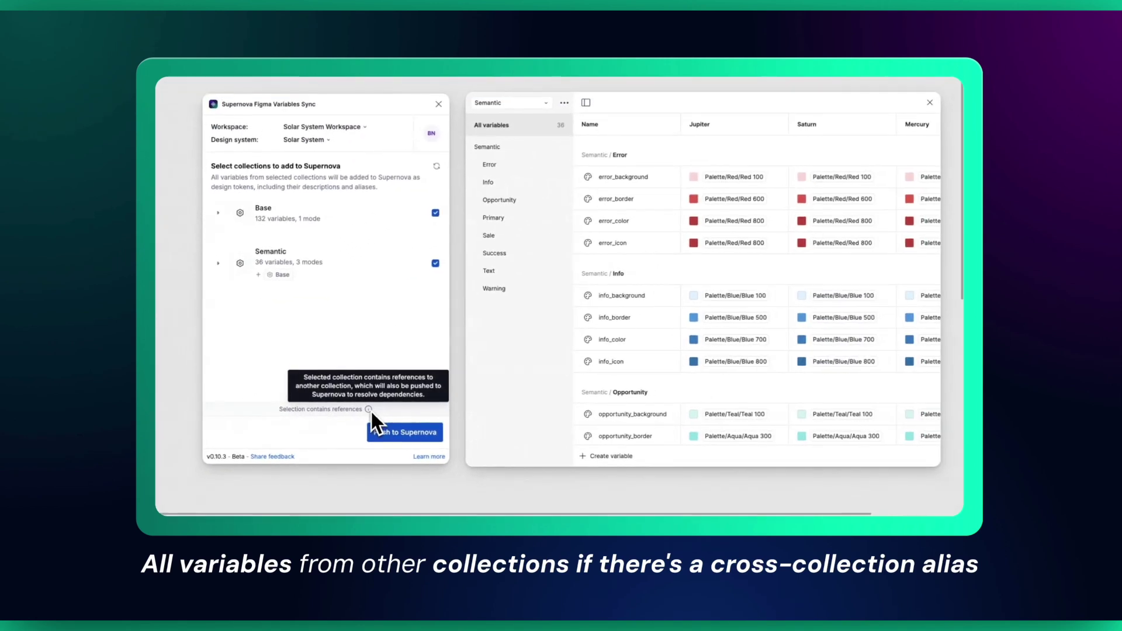
mouse_move(280, 274)
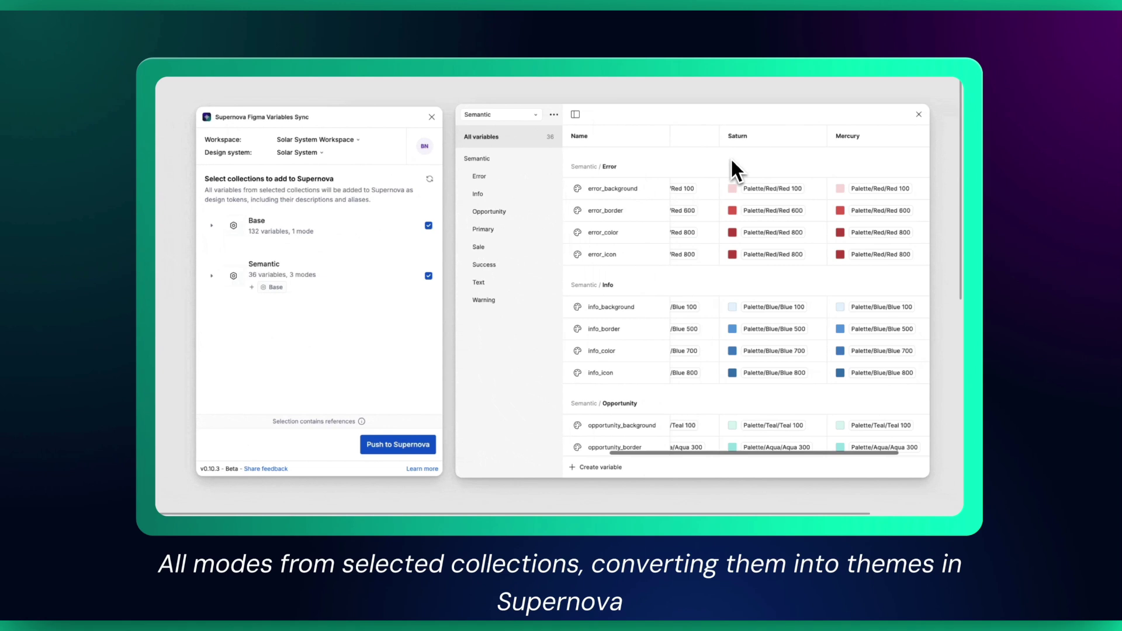
left_click(230, 247)
left_click(433, 354)
left_click(433, 376)
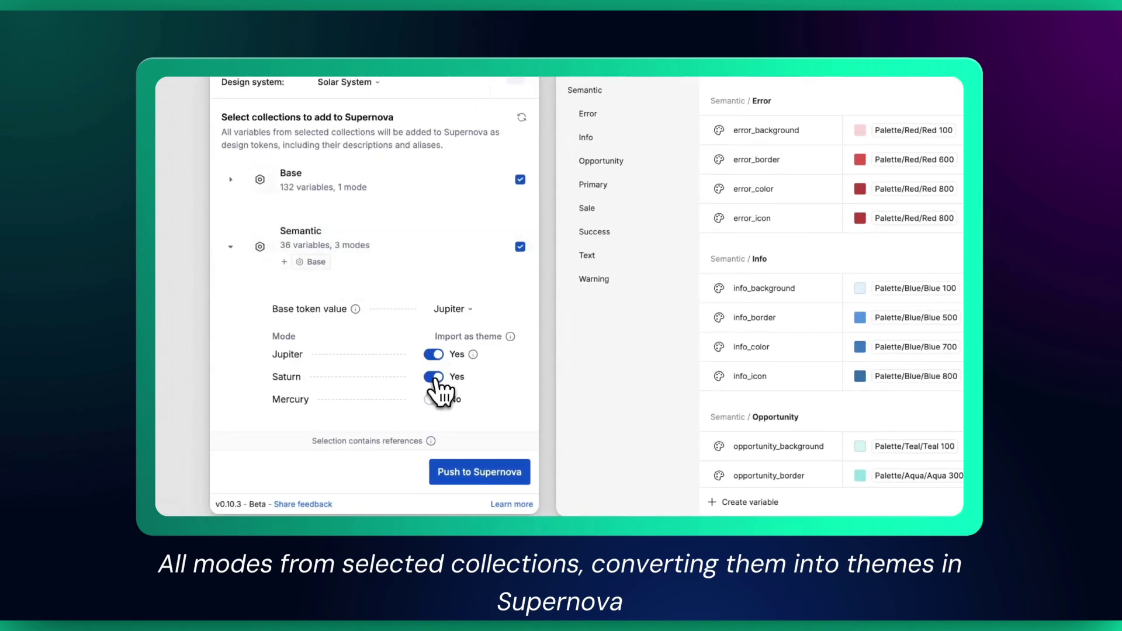
left_click(434, 399)
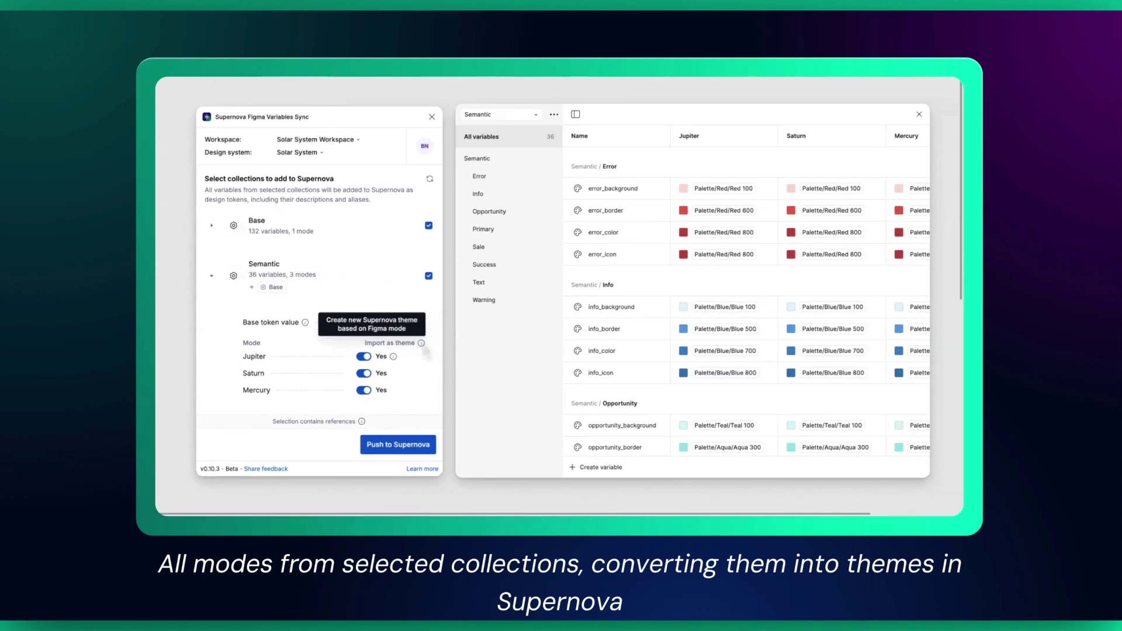
Filter to the Error variables group and open error_background's details.
left_click(590, 113)
scroll(781, 183, "right", 3)
left_click(906, 154)
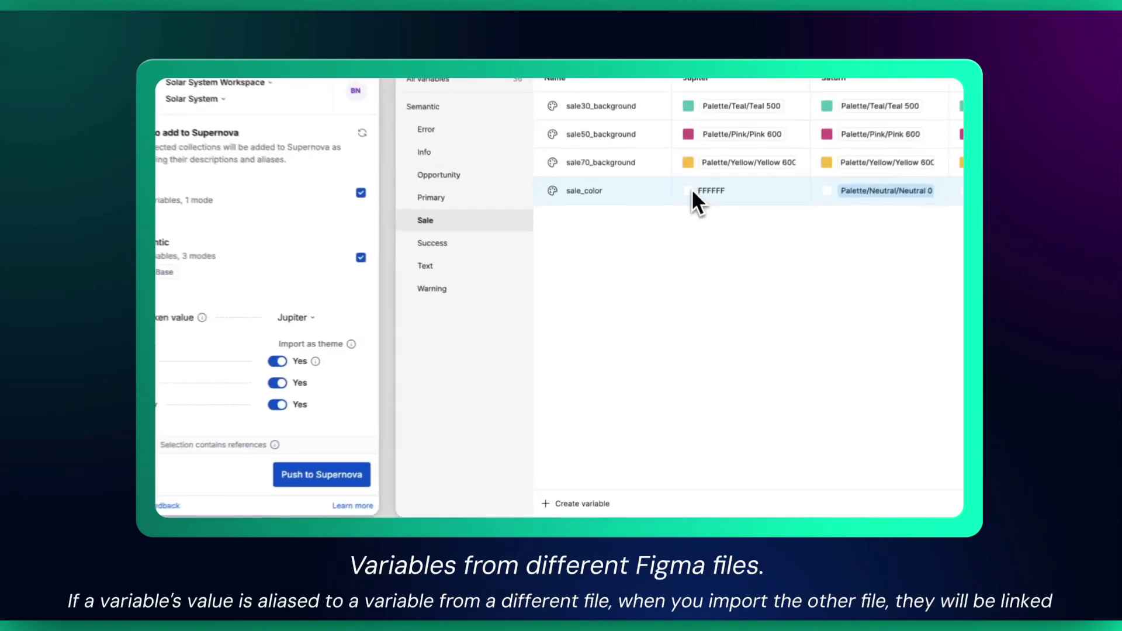
Alias sale_color's Jupiter value to the Color variable from the Cloud Components library.
left_click(689, 185)
left_click(750, 200)
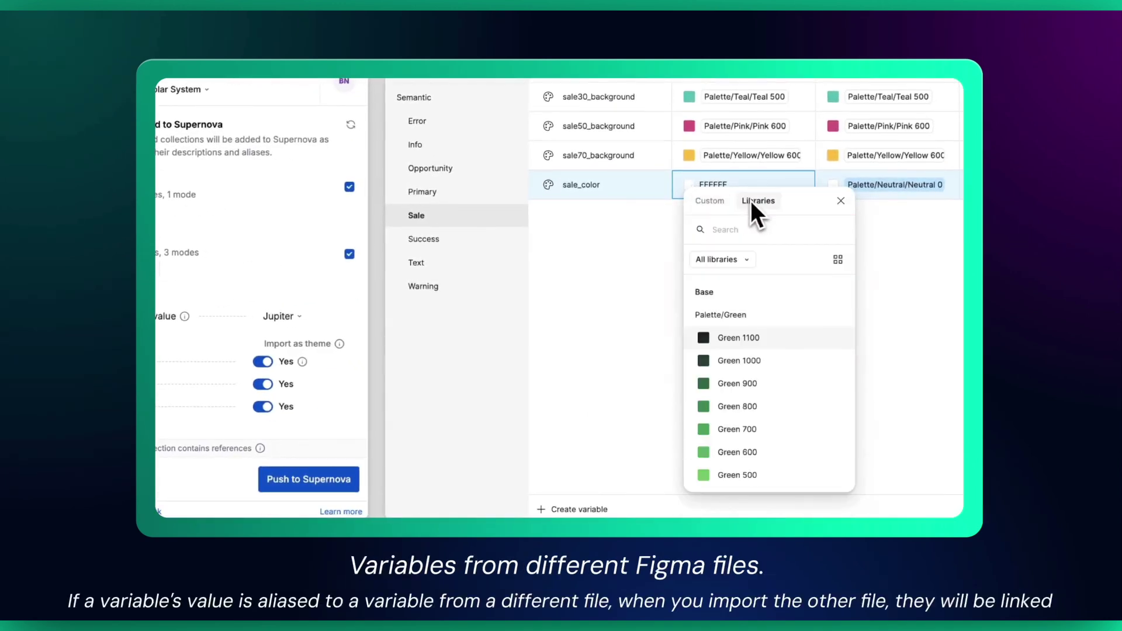
left_click(723, 258)
left_click(726, 318)
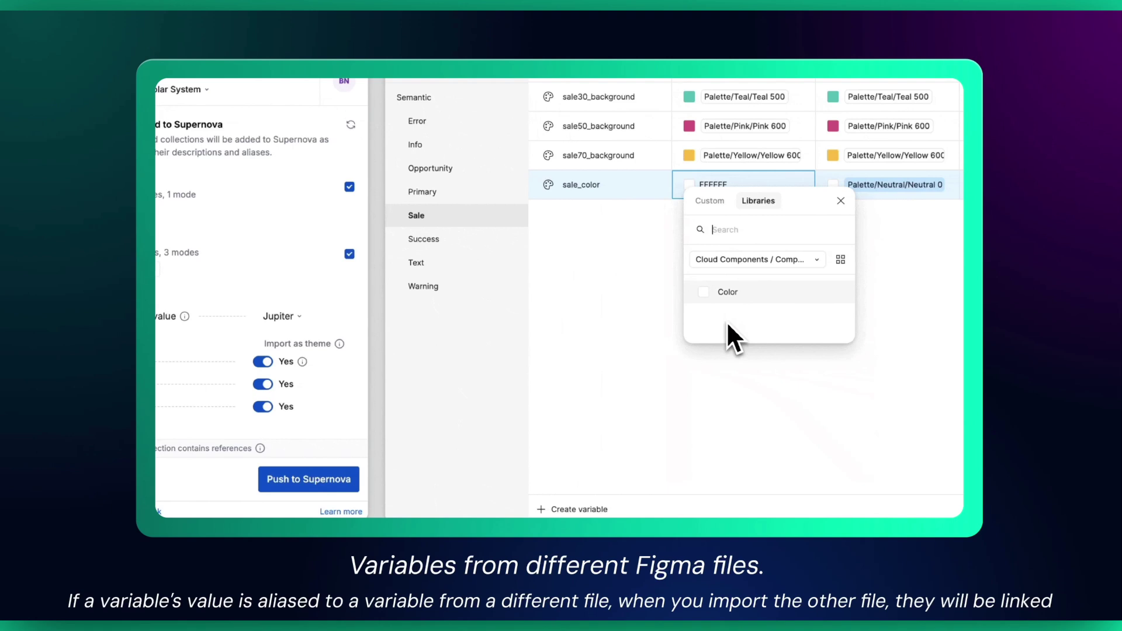
left_click(736, 295)
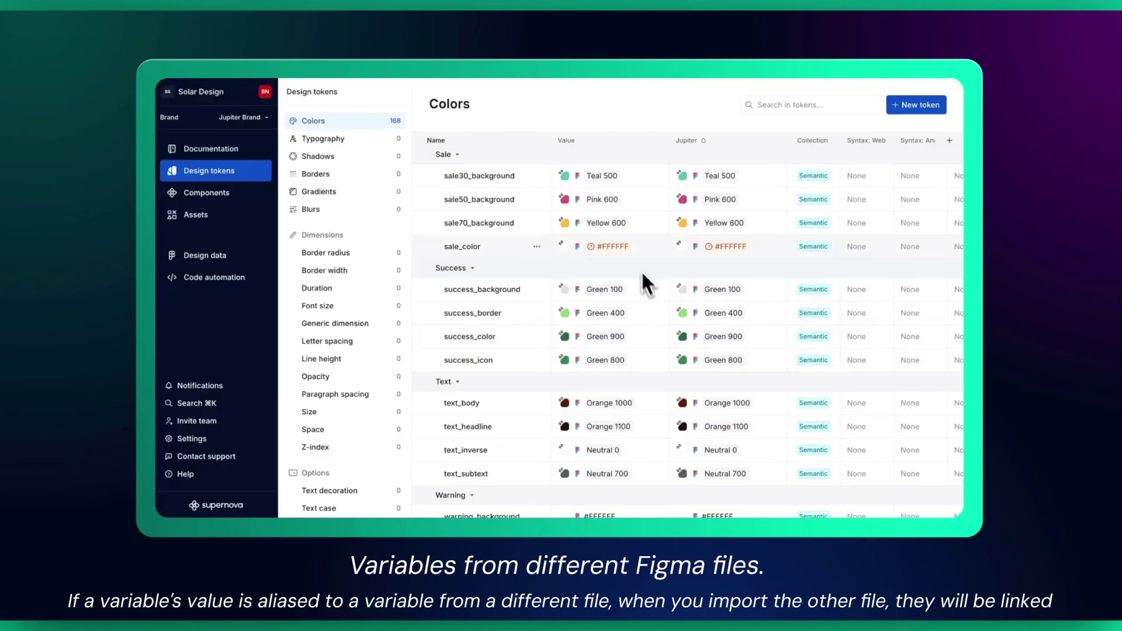
mouse_move(615, 249)
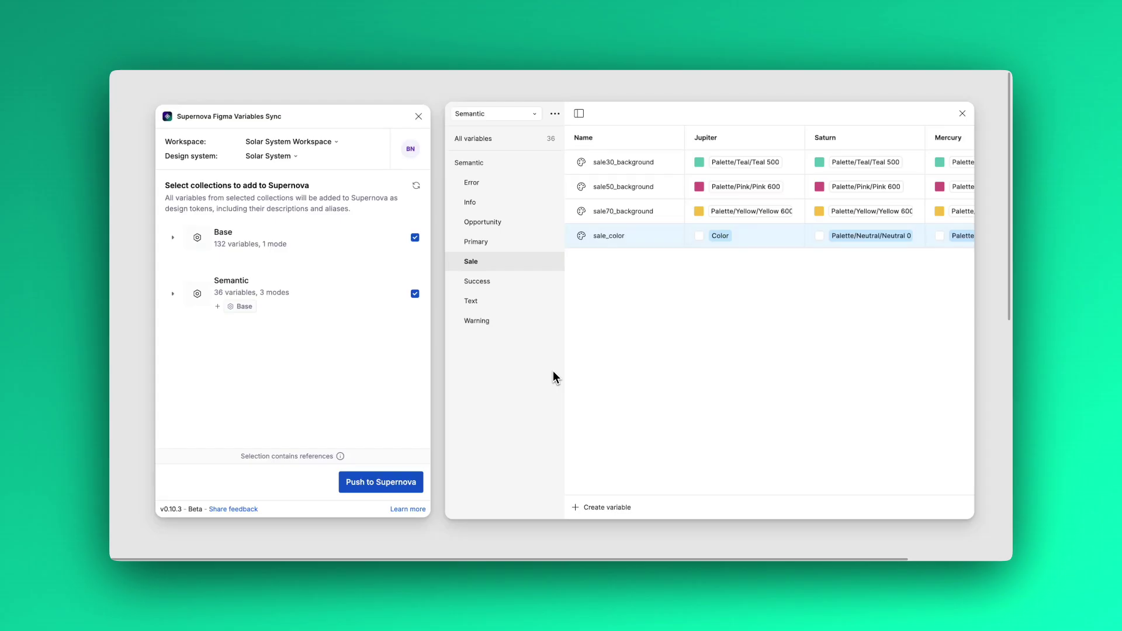
Push the Base and Semantic collections and open the Colors tokens in Supernova.
left_click(173, 296)
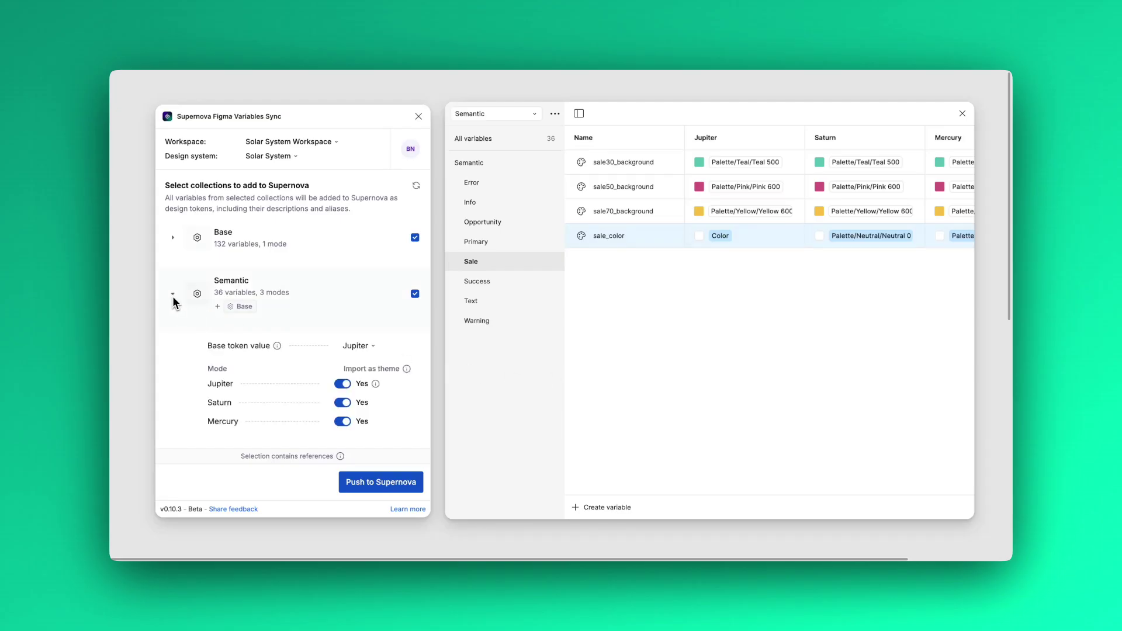
left_click(362, 485)
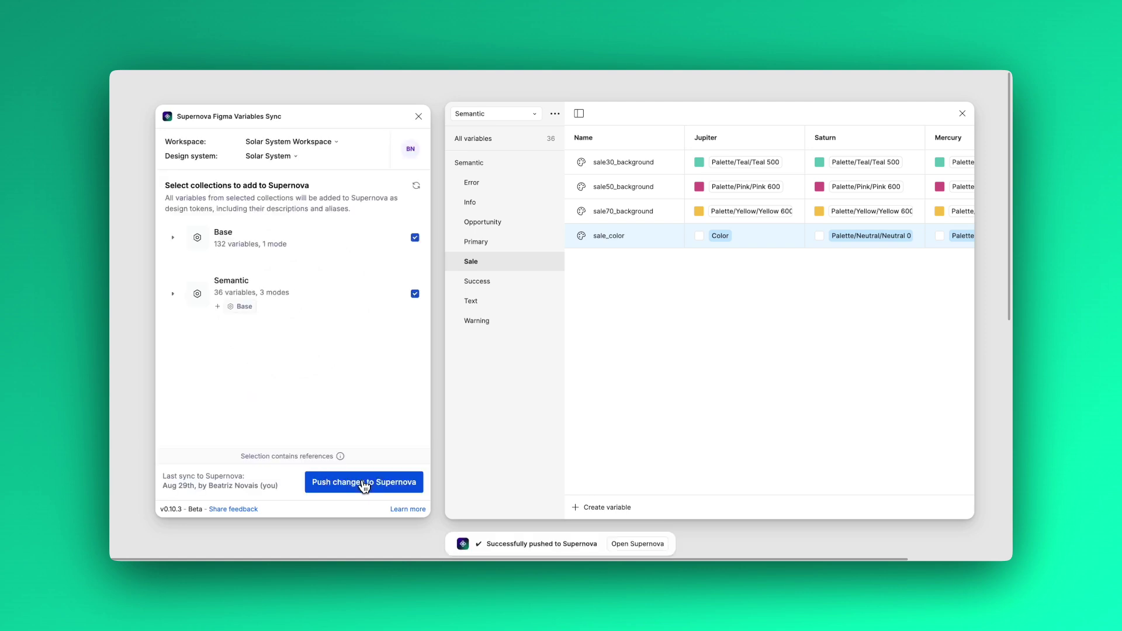
left_click(639, 542)
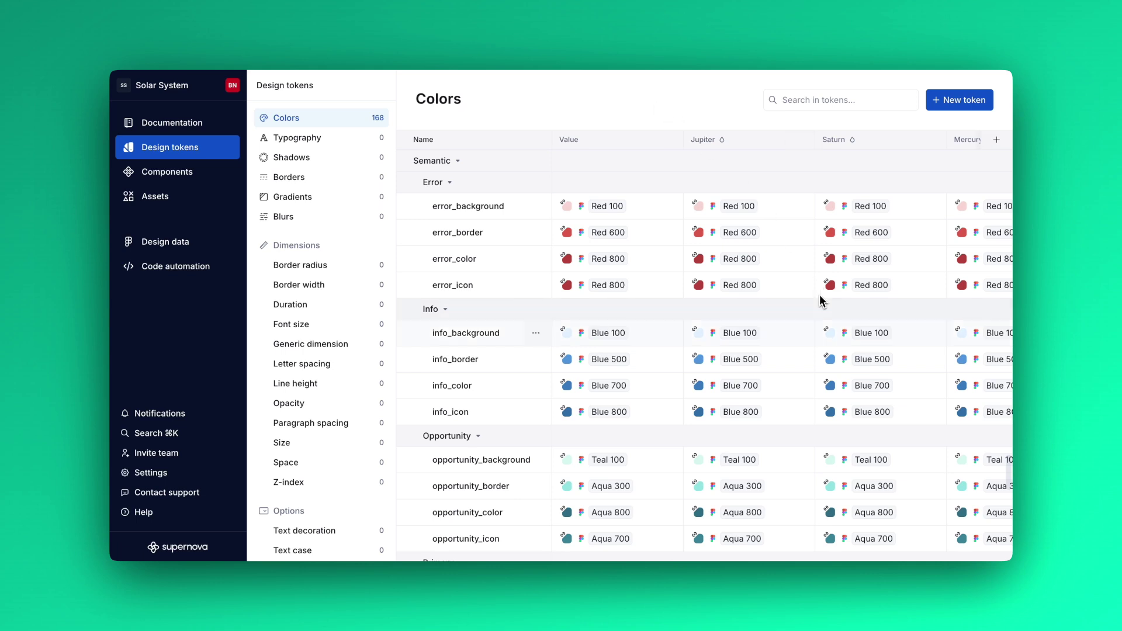
Scroll across Supernova's Colors table to review the Jupiter, Saturn and Mercury columns.
scroll(824, 327, "right", 3)
scroll(824, 332, "right", 3)
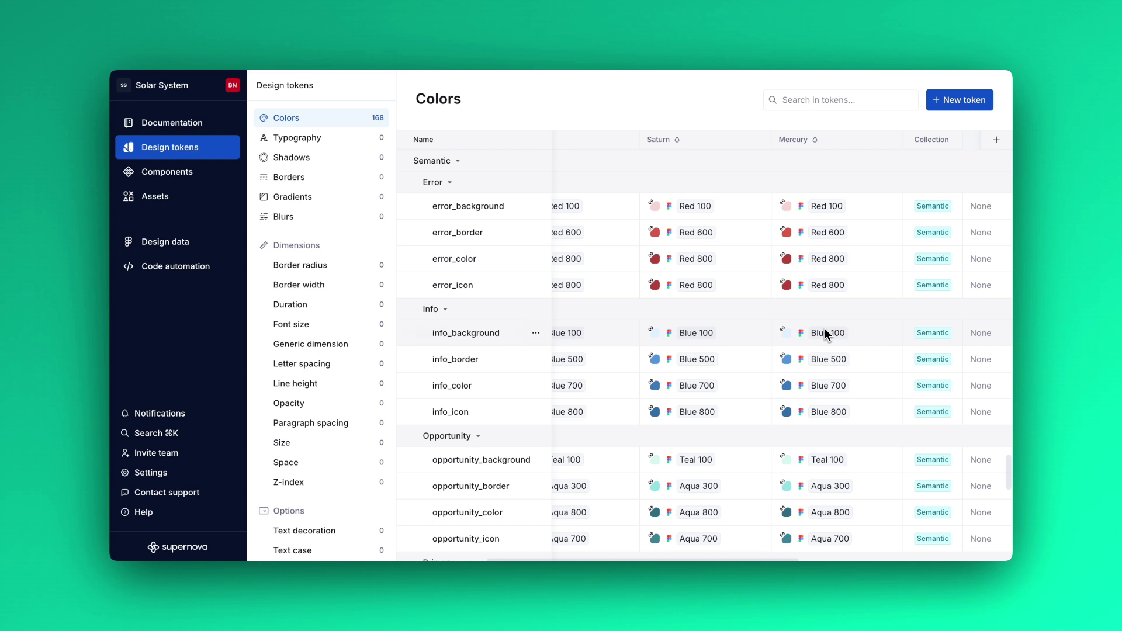
scroll(783, 339, "right", 3)
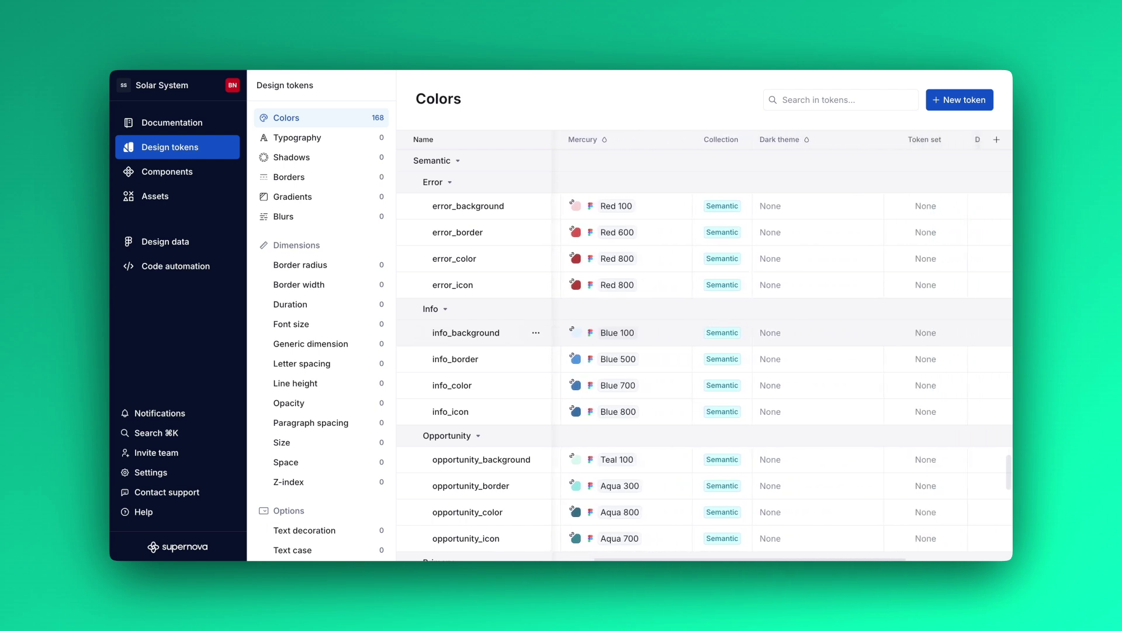
scroll(701, 353, "right", 5)
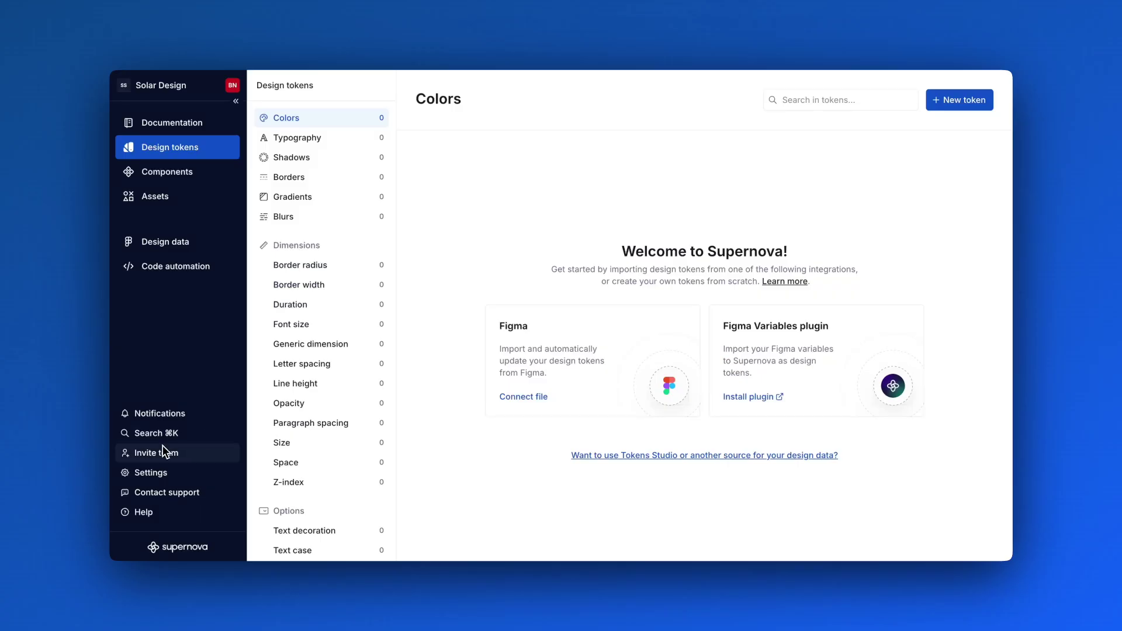
Enable multiple brands in Brands settings and create a brand named 'Mercury Brand'.
left_click(143, 473)
left_click(286, 351)
left_click(911, 180)
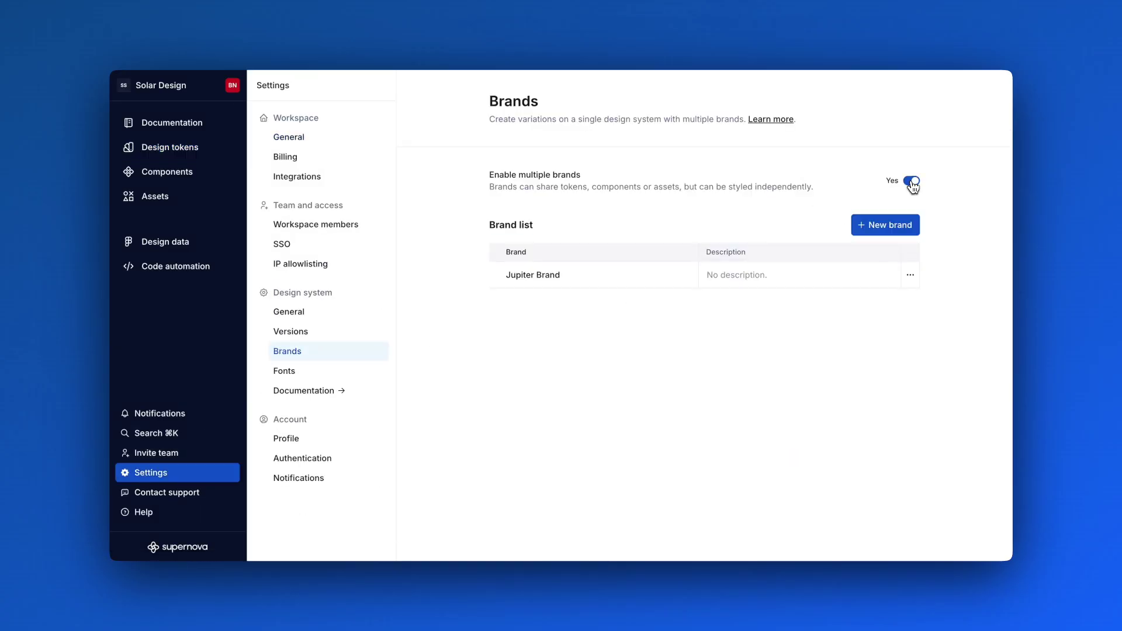
left_click(885, 225)
type("Mercury Brand")
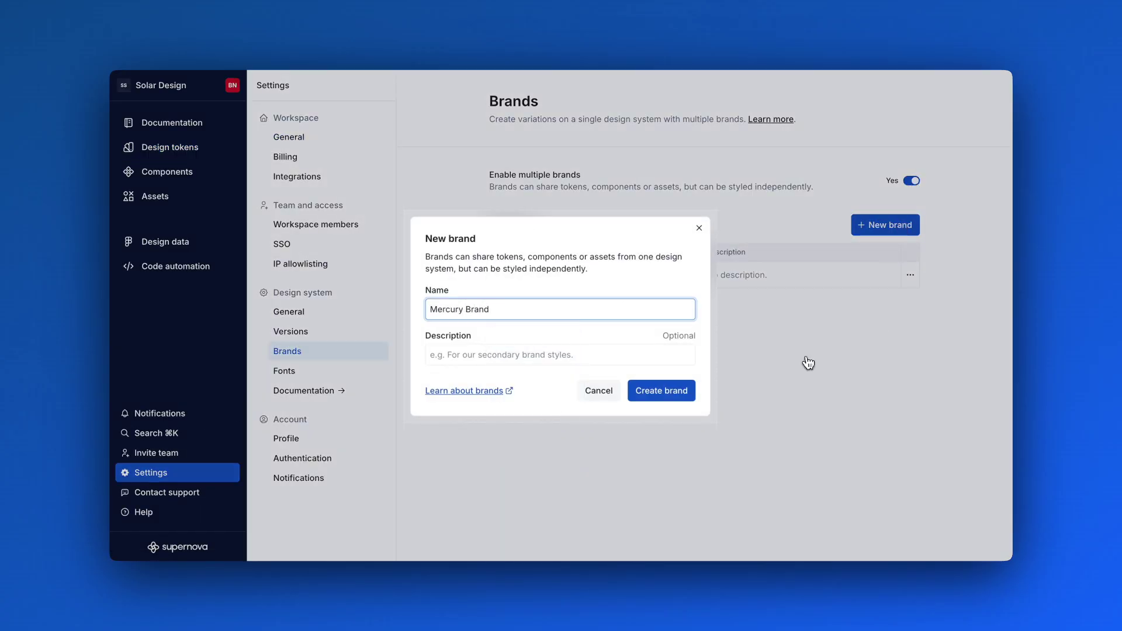
left_click(680, 398)
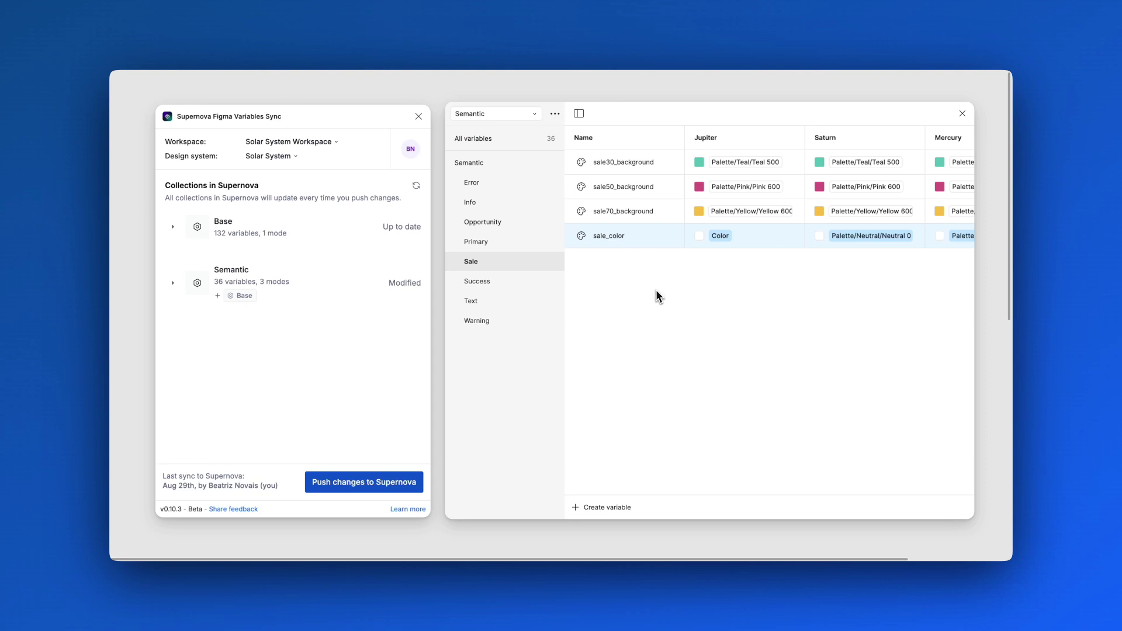
Target the Solar Design system with Jupiter Brand in the plugin.
left_click(270, 156)
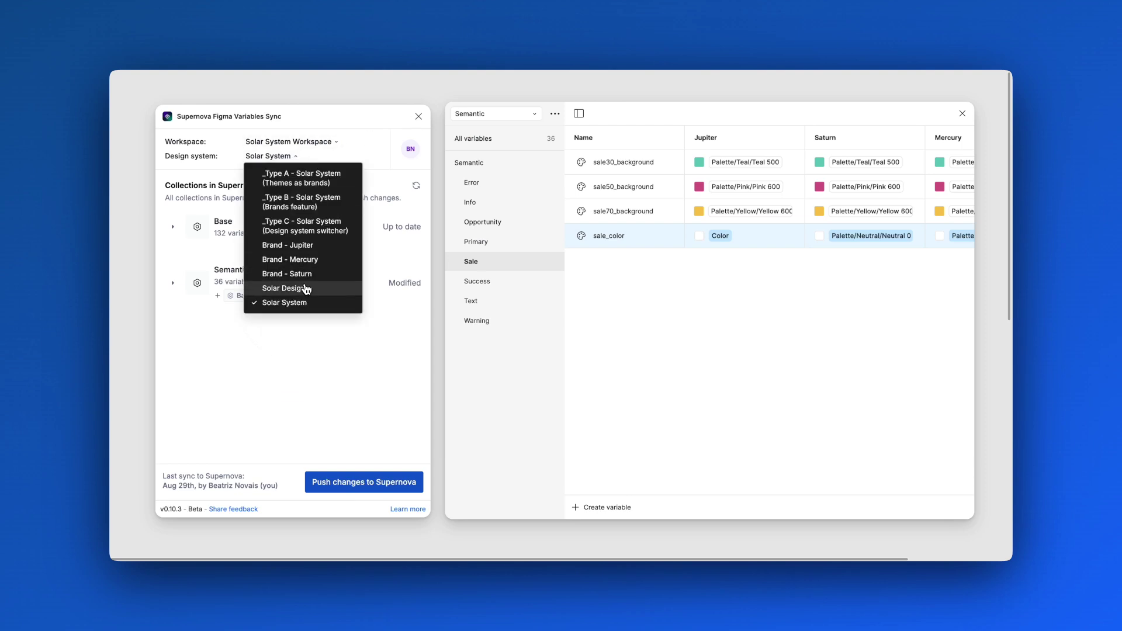
left_click(306, 288)
left_click(270, 170)
left_click(293, 208)
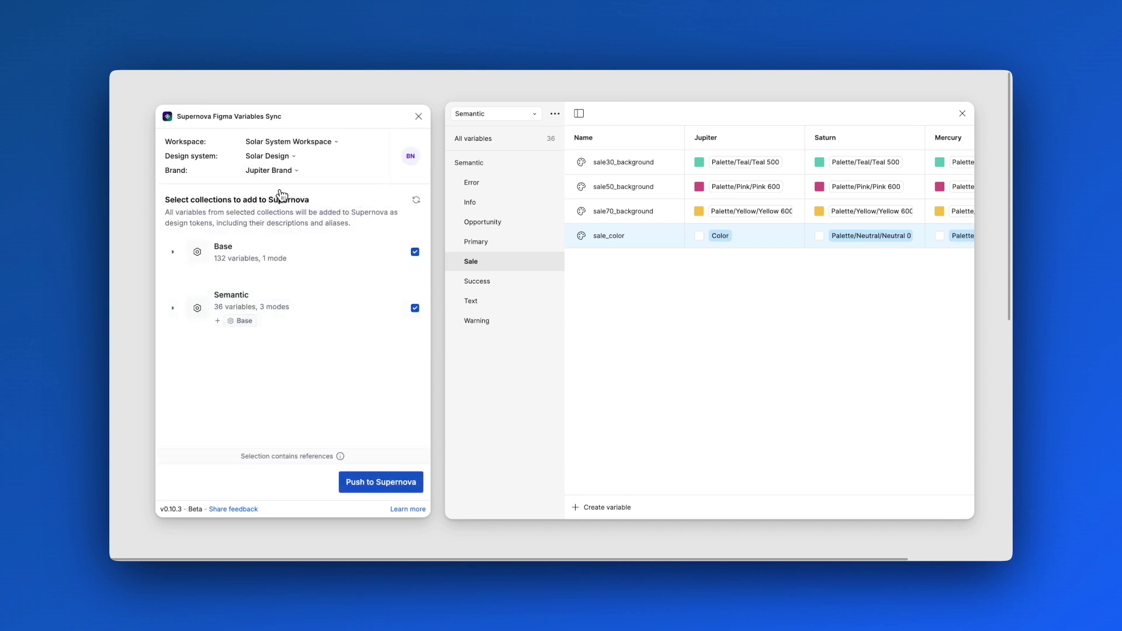
Keep Jupiter as base value, drop the Saturn and Mercury themes, and push to Supernova.
left_click(173, 308)
left_click(358, 360)
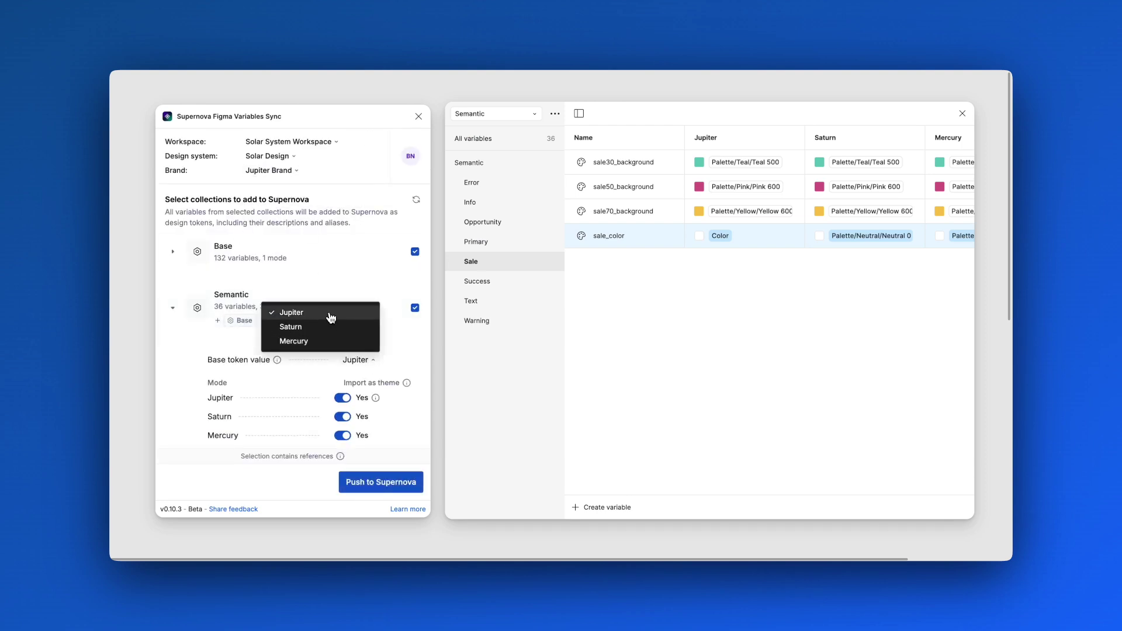
left_click(331, 314)
left_click(343, 417)
left_click(344, 436)
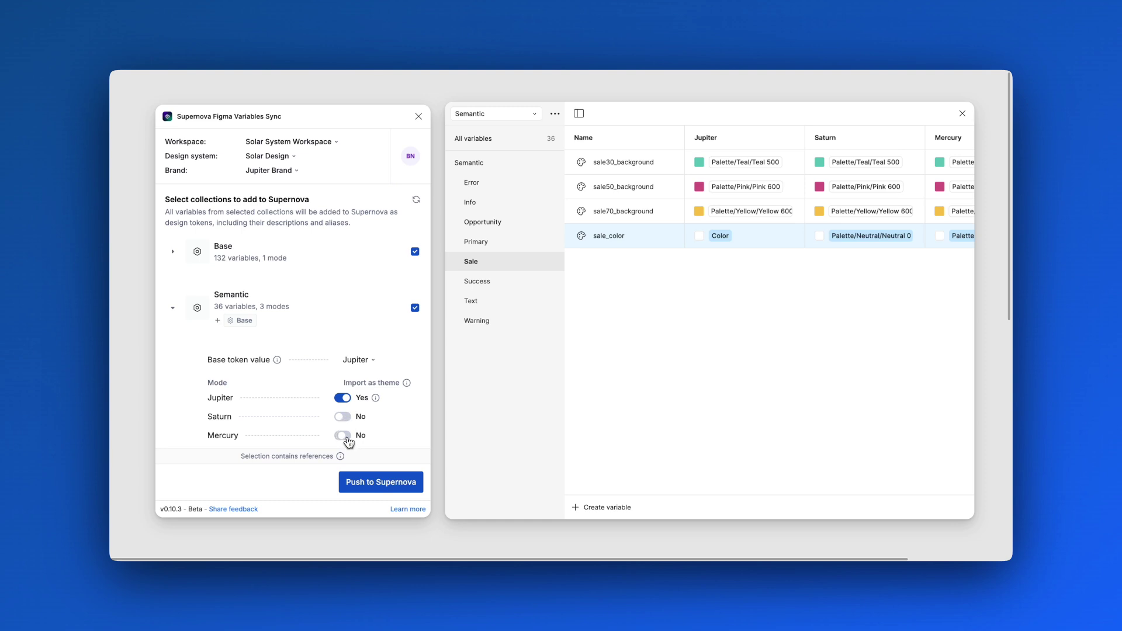
left_click(377, 490)
Switch to Mercury Brand, exclude the Jupiter theme, and set Mercury as the base token value.
left_click(275, 173)
left_click(275, 208)
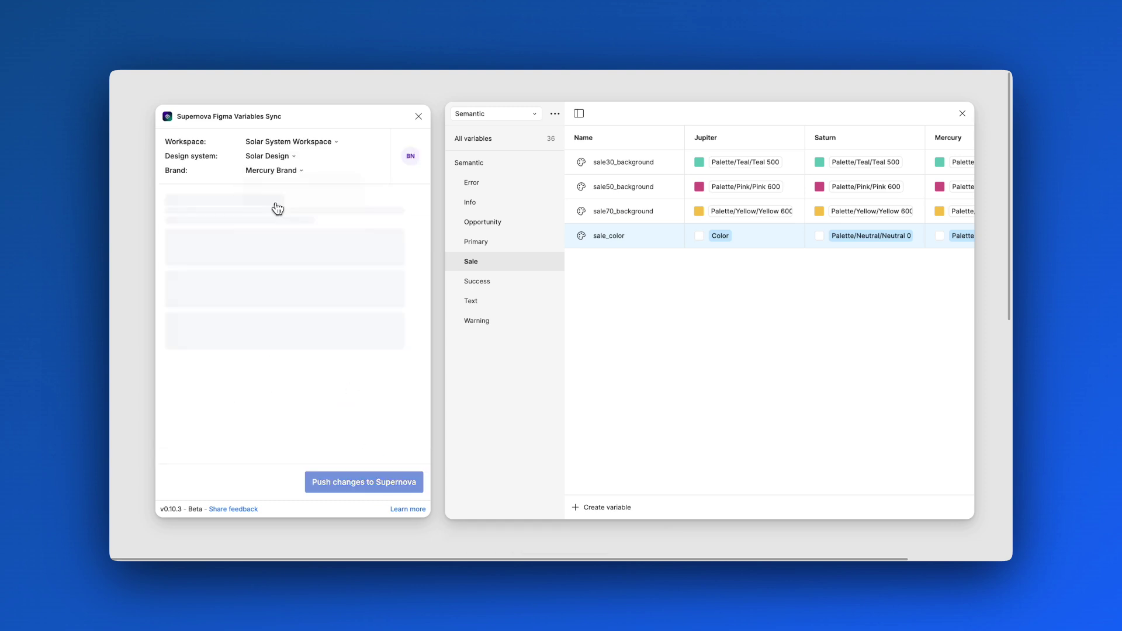
left_click(173, 307)
left_click(344, 398)
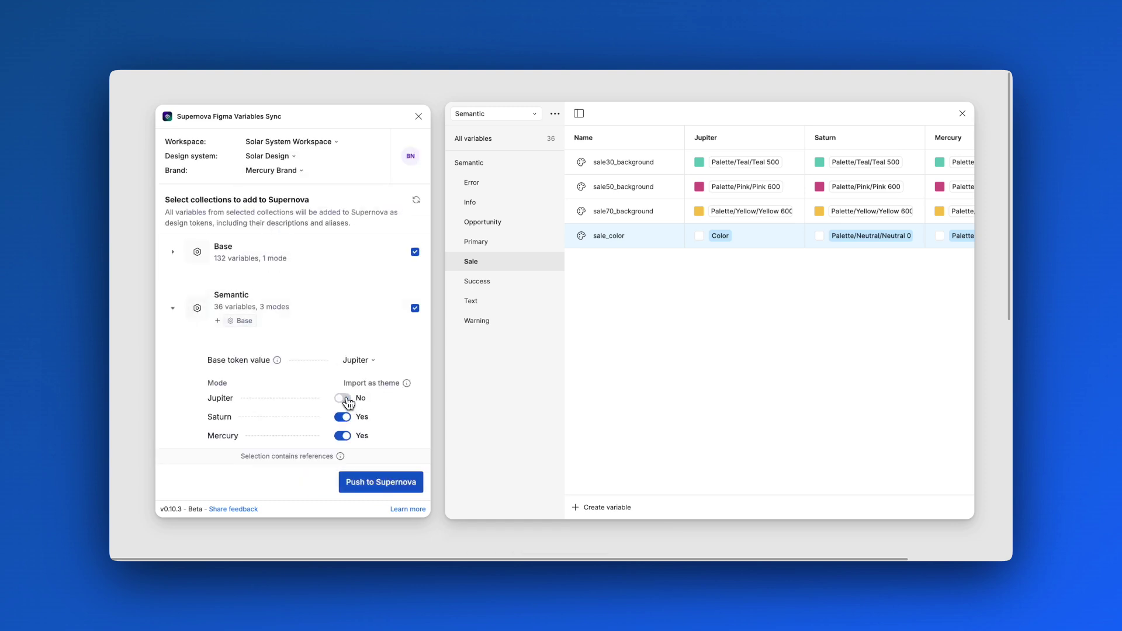
left_click(357, 360)
left_click(354, 327)
left_click(365, 362)
left_click(351, 343)
Push the Mercury Brand collections and view Mercury Brand's color tokens in Supernova.
left_click(366, 489)
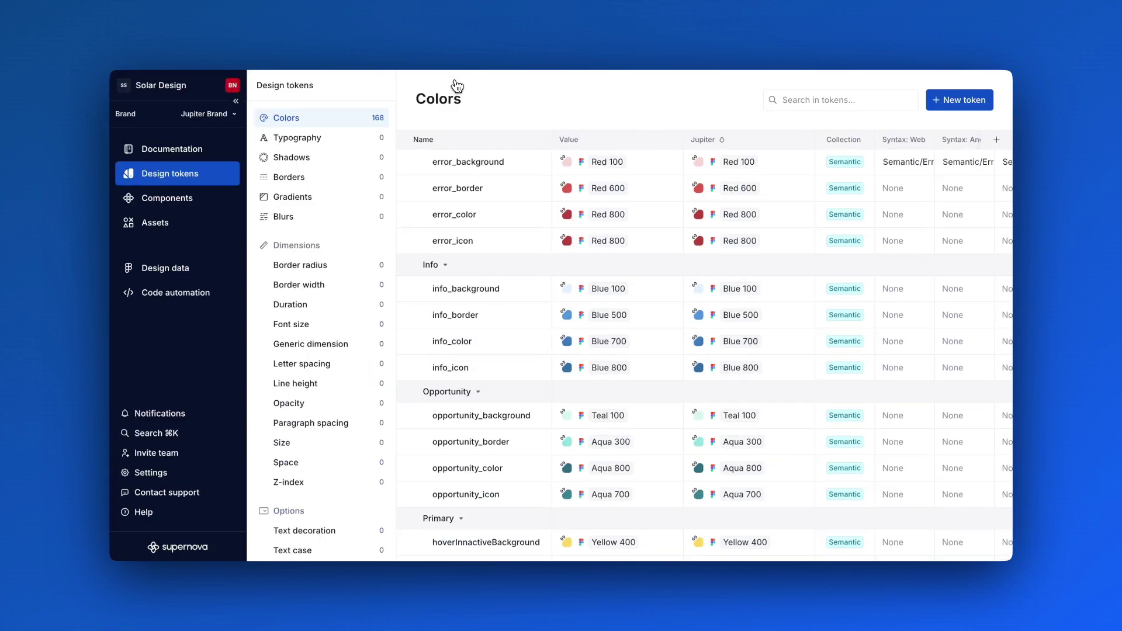
left_click(208, 113)
left_click(222, 156)
scroll(485, 344, "down", 5)
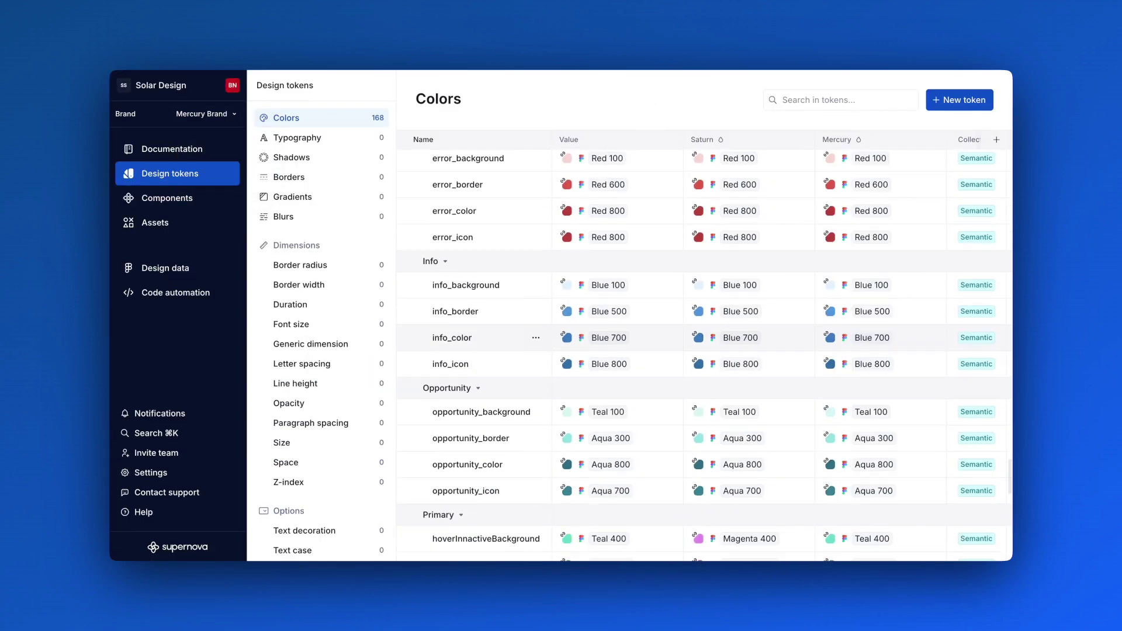
scroll(555, 371, "down", 1)
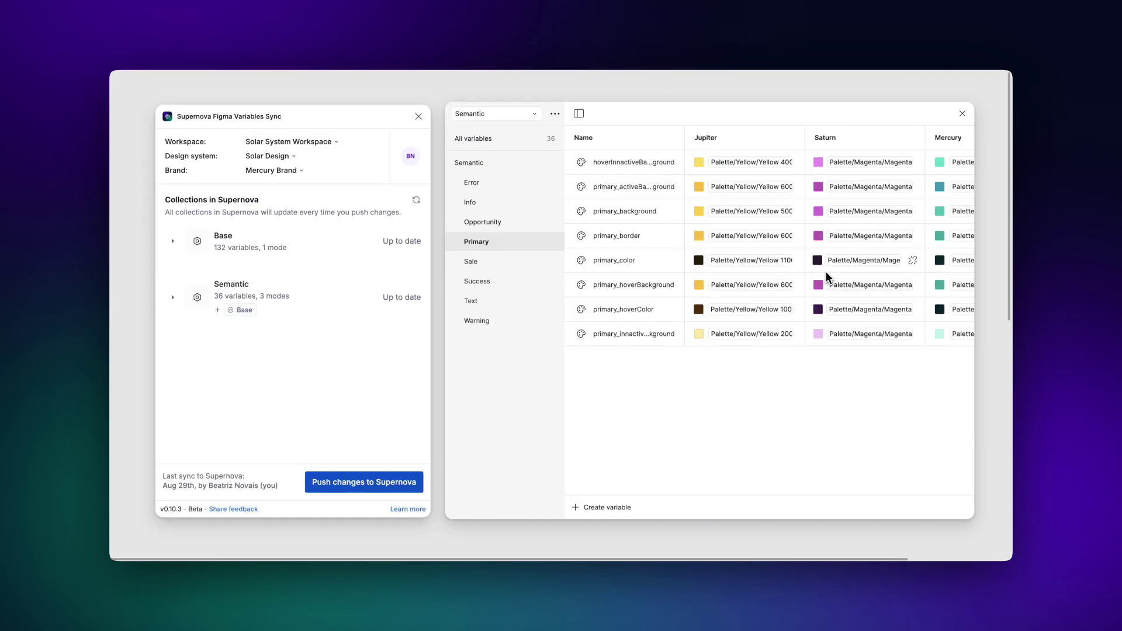
Set primary_color's Mercury value to library colour Yellow 500 and push it to Supernova.
scroll(826, 271, "right", 3)
left_click(935, 262)
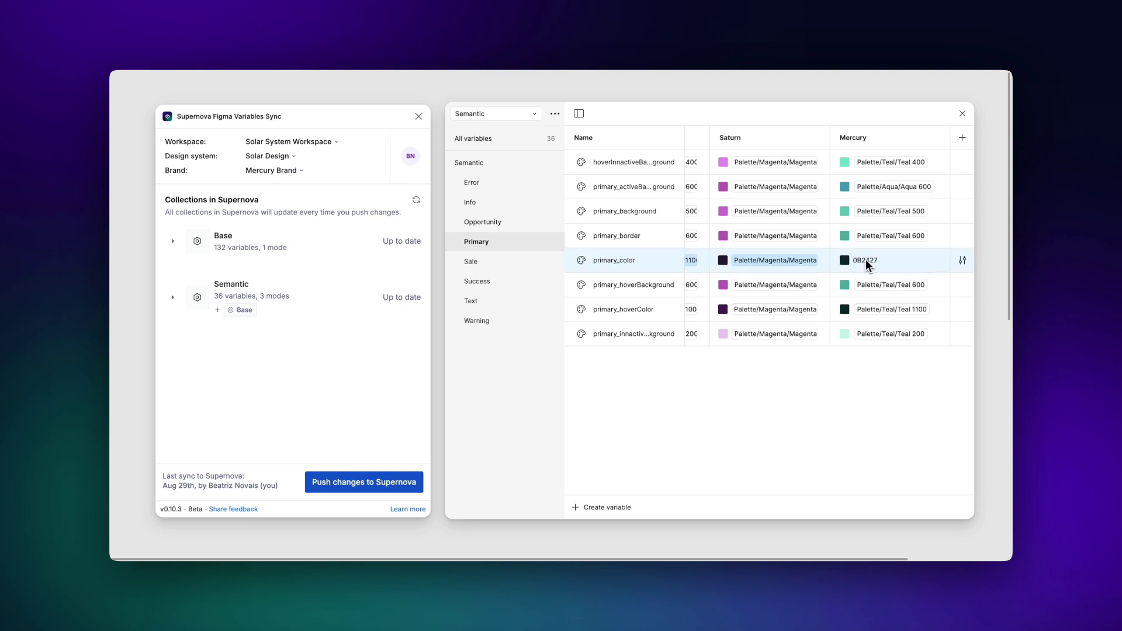
left_click(933, 264)
left_click(845, 260)
left_click(893, 251)
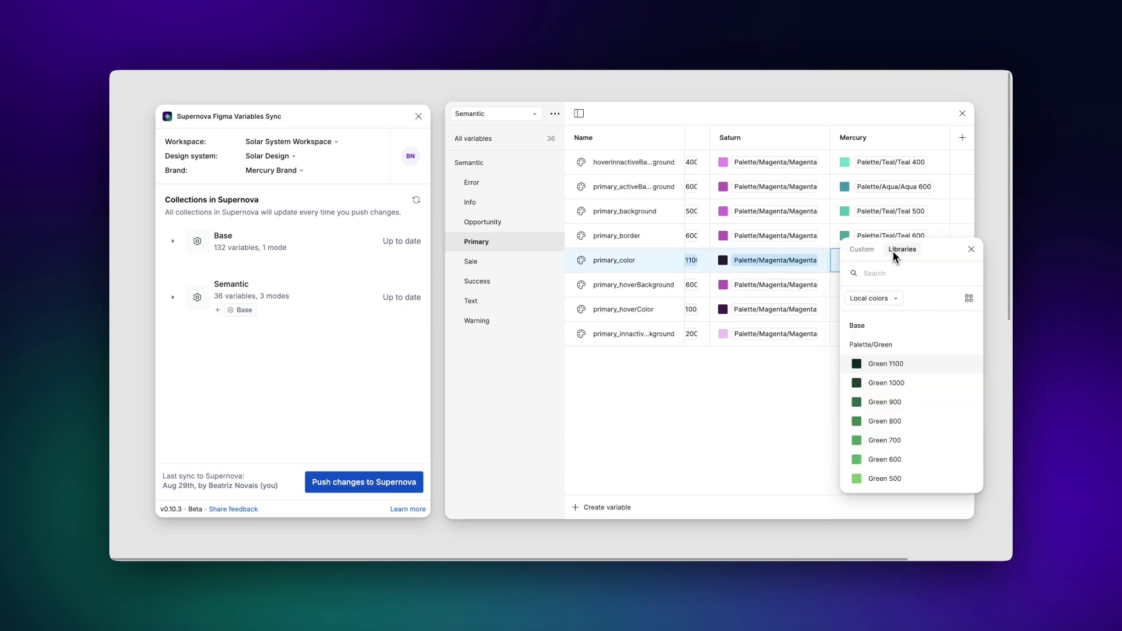
type("yel")
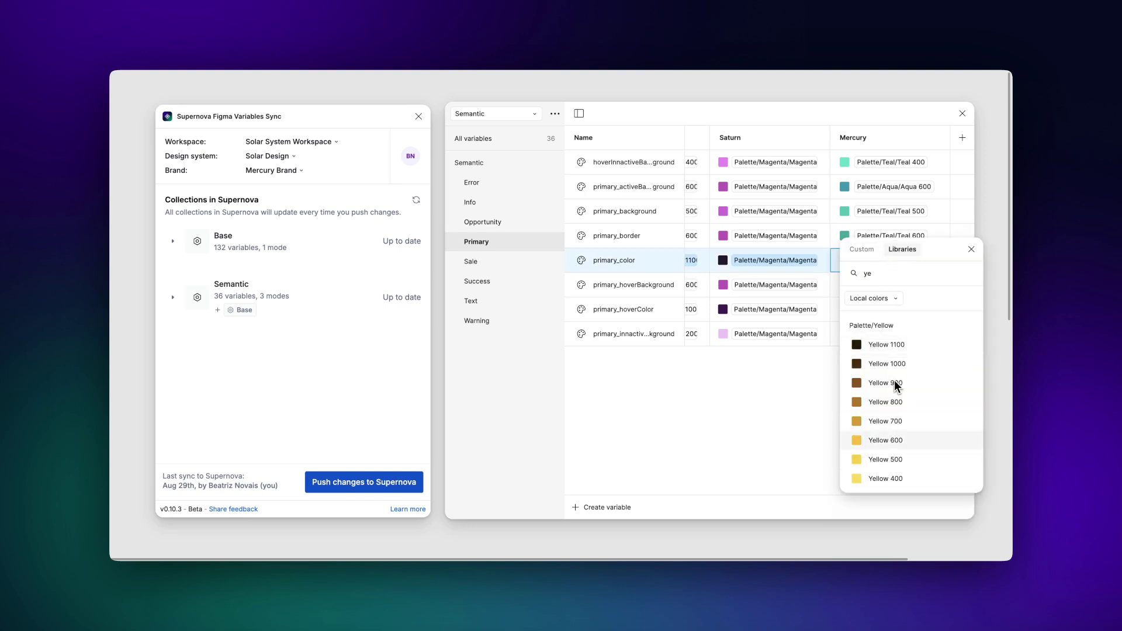
left_click(902, 454)
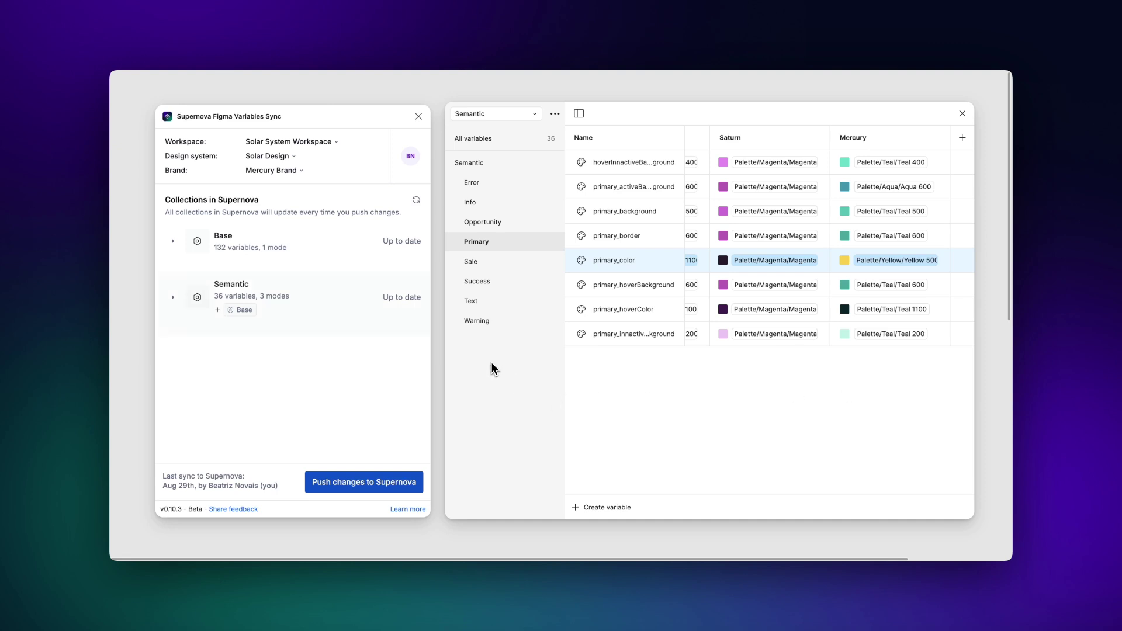
left_click(416, 200)
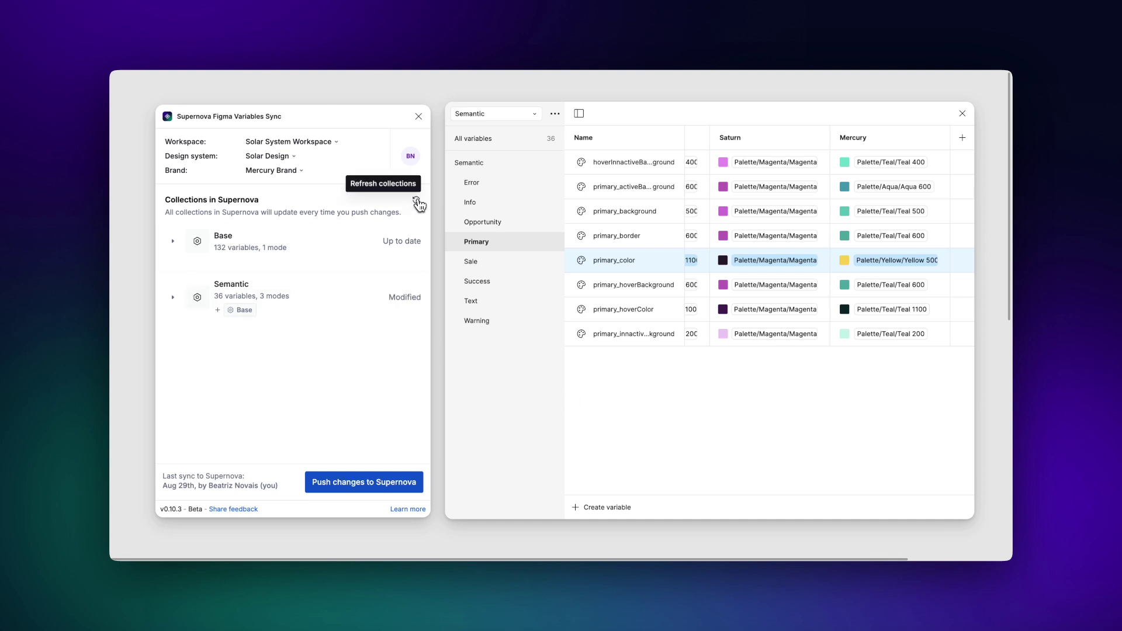
left_click(363, 482)
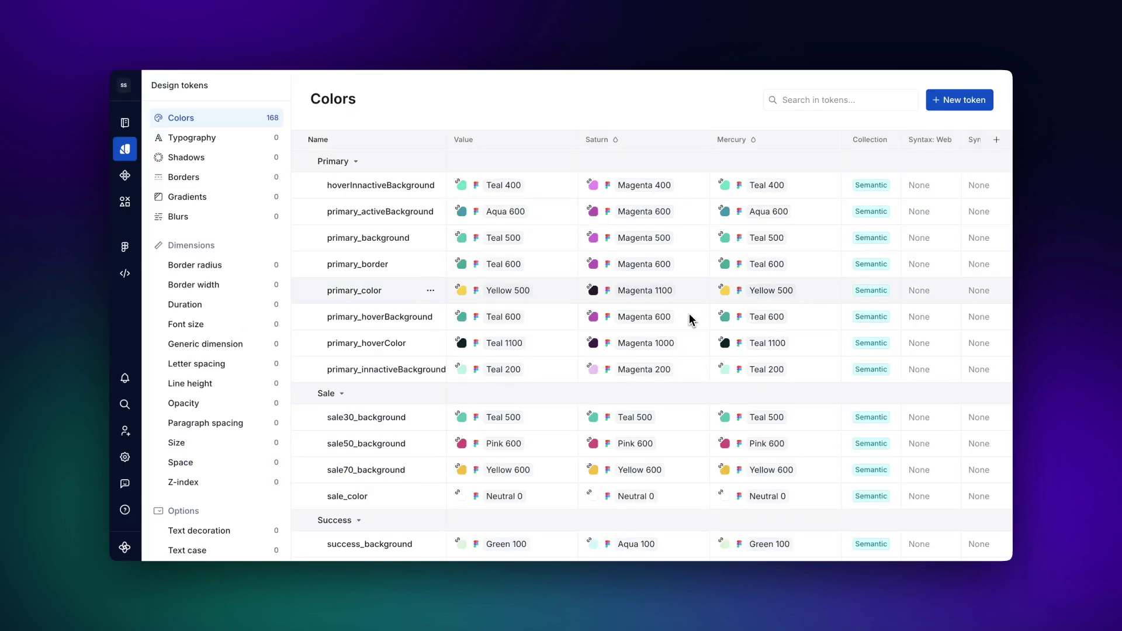